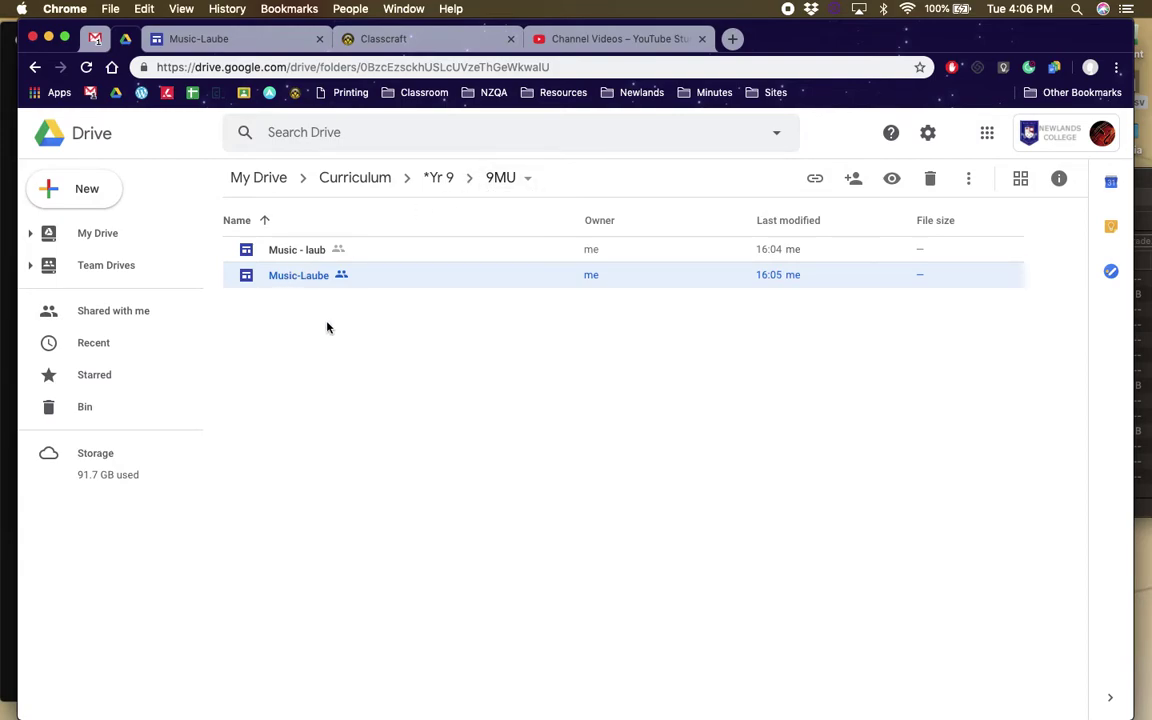
# Create a new Google Sites site in the 9MU folder
pyautogui.click(67, 194)
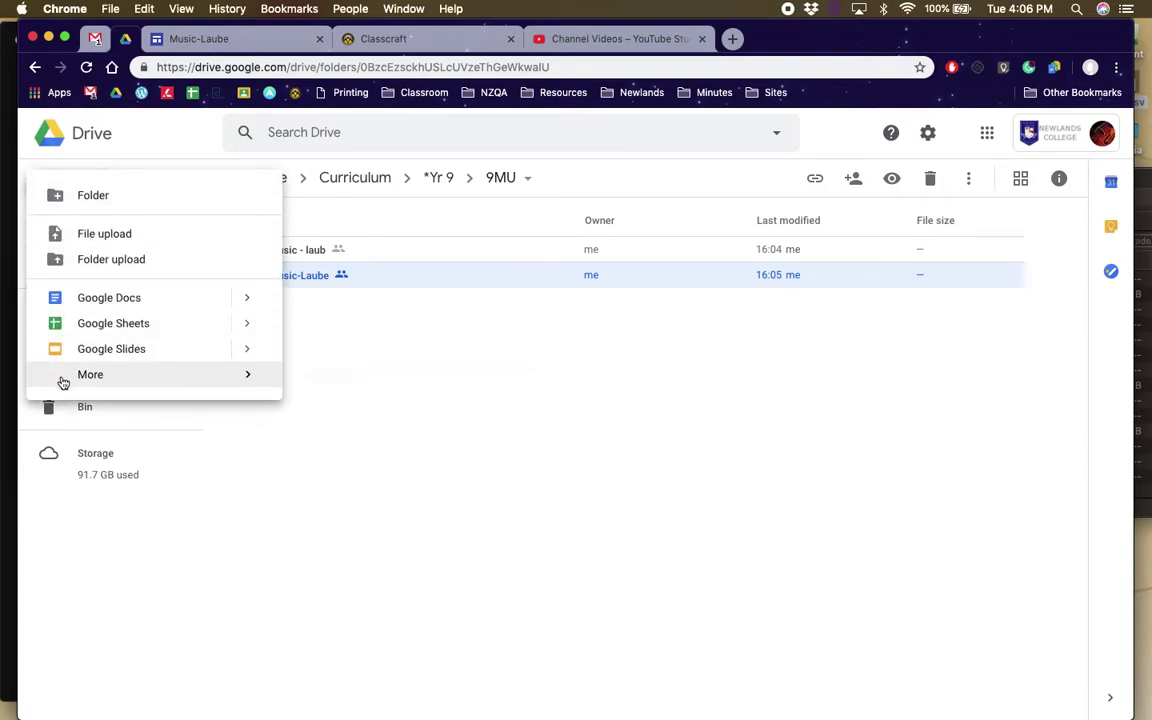
pyautogui.moveTo(62, 380)
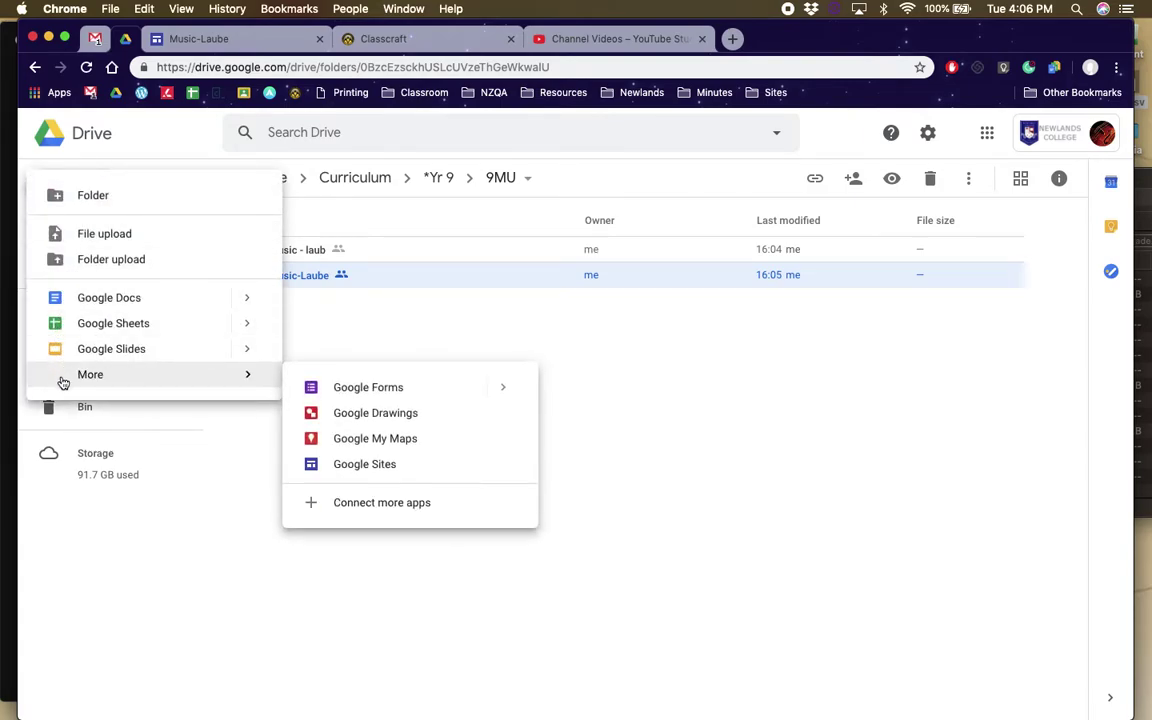
pyautogui.click(358, 465)
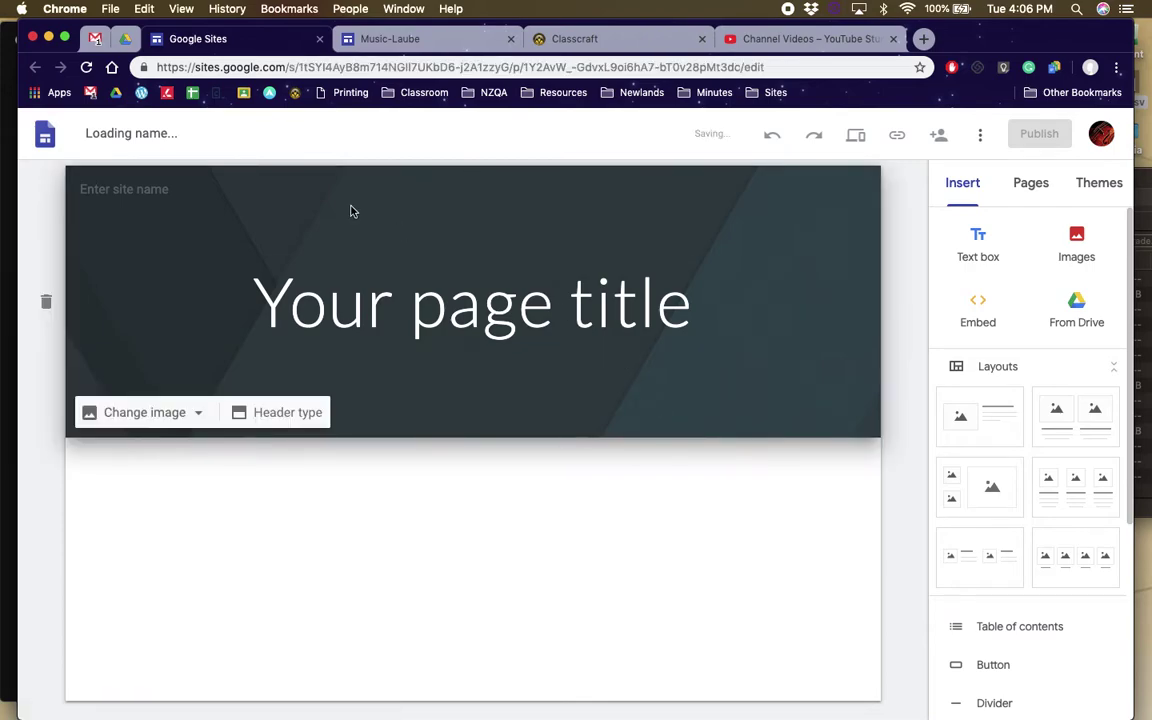
# Name the site document "Music - LastnameF"
pyautogui.click(182, 134)
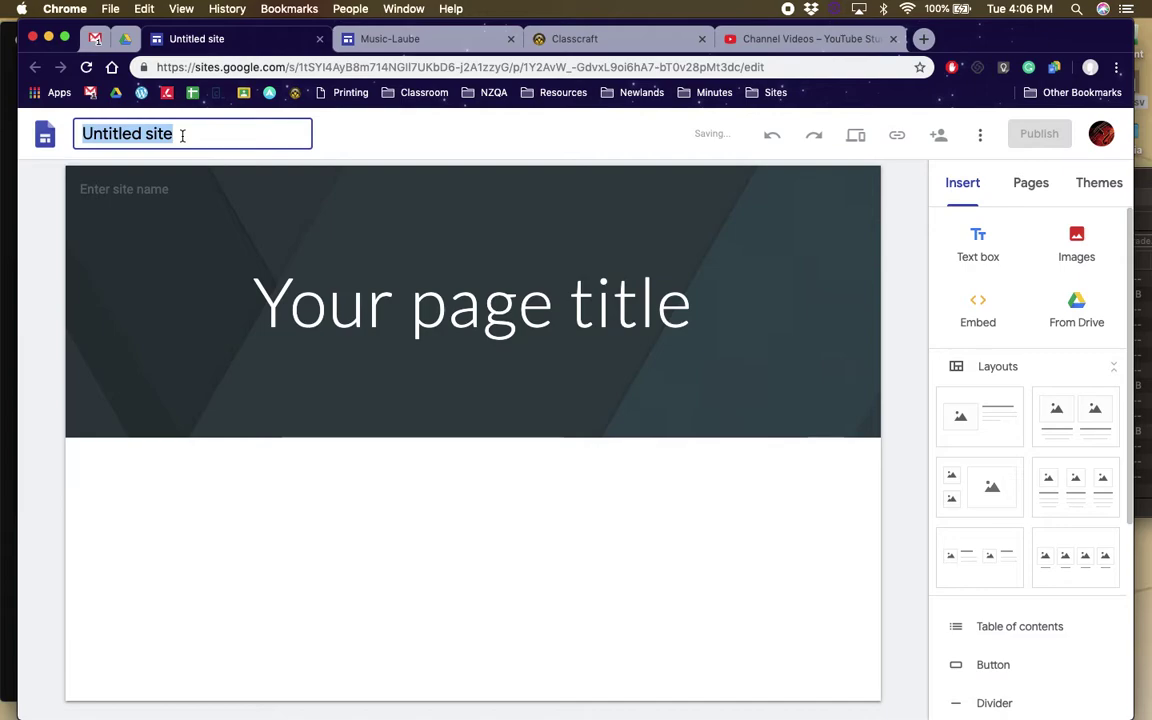
pyautogui.write('Music')
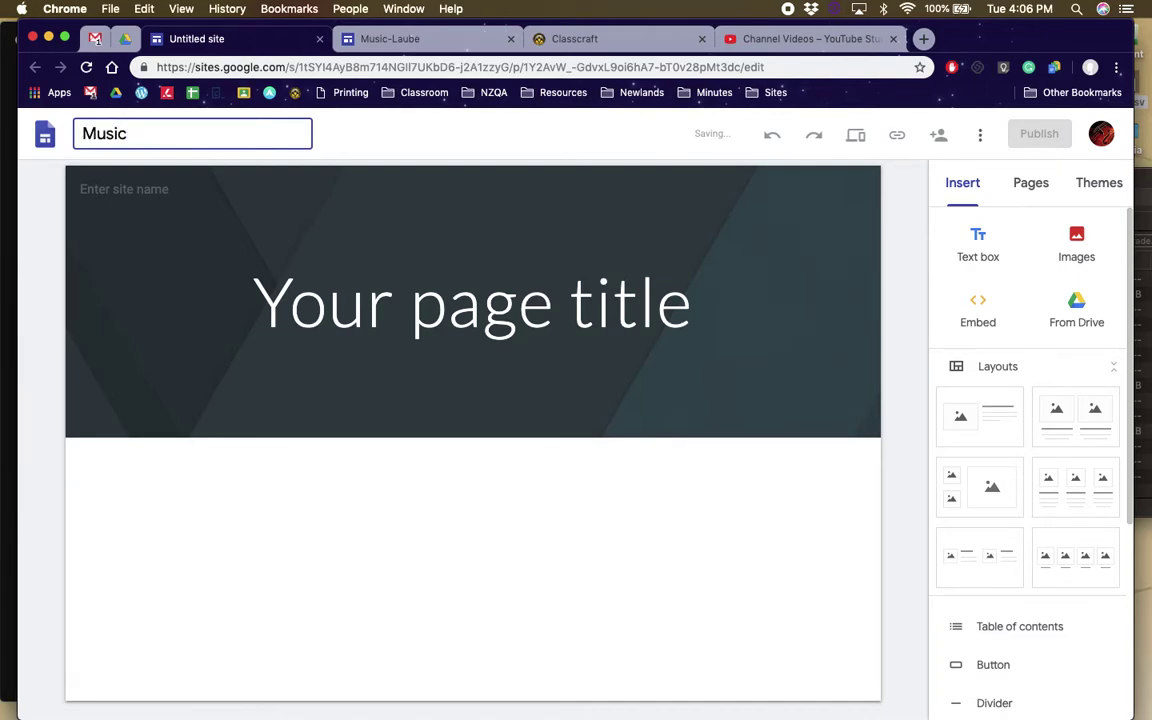
pyautogui.write(' -')
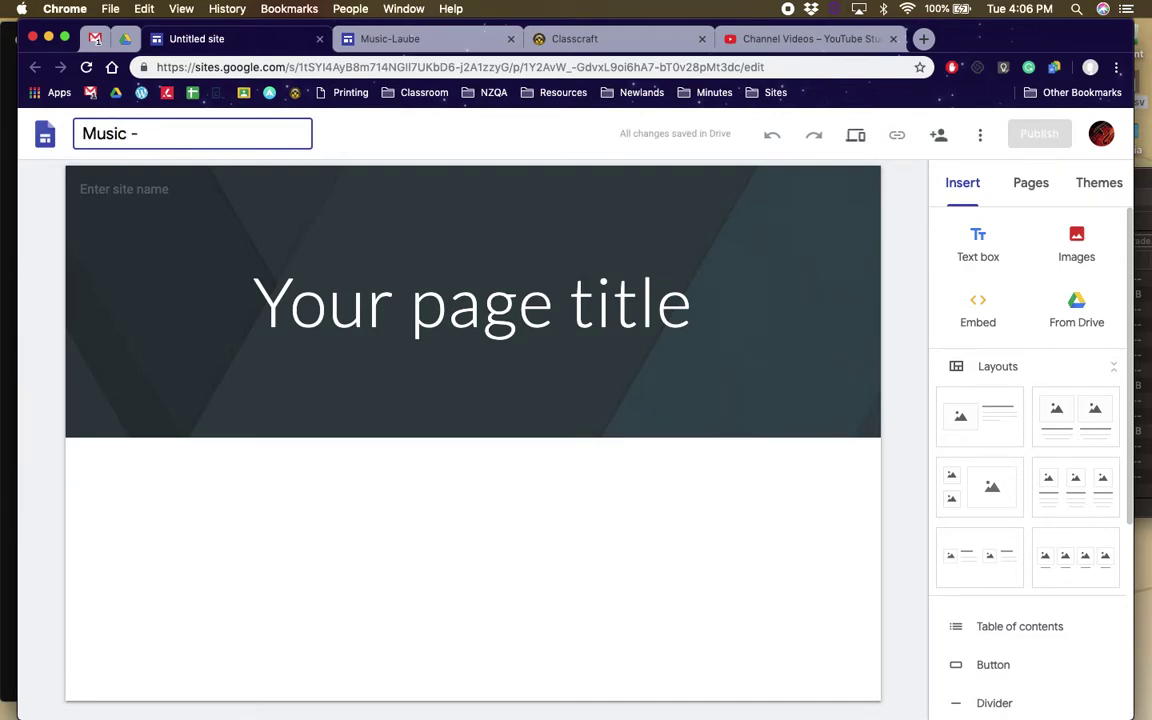
pyautogui.write(' Lastname')
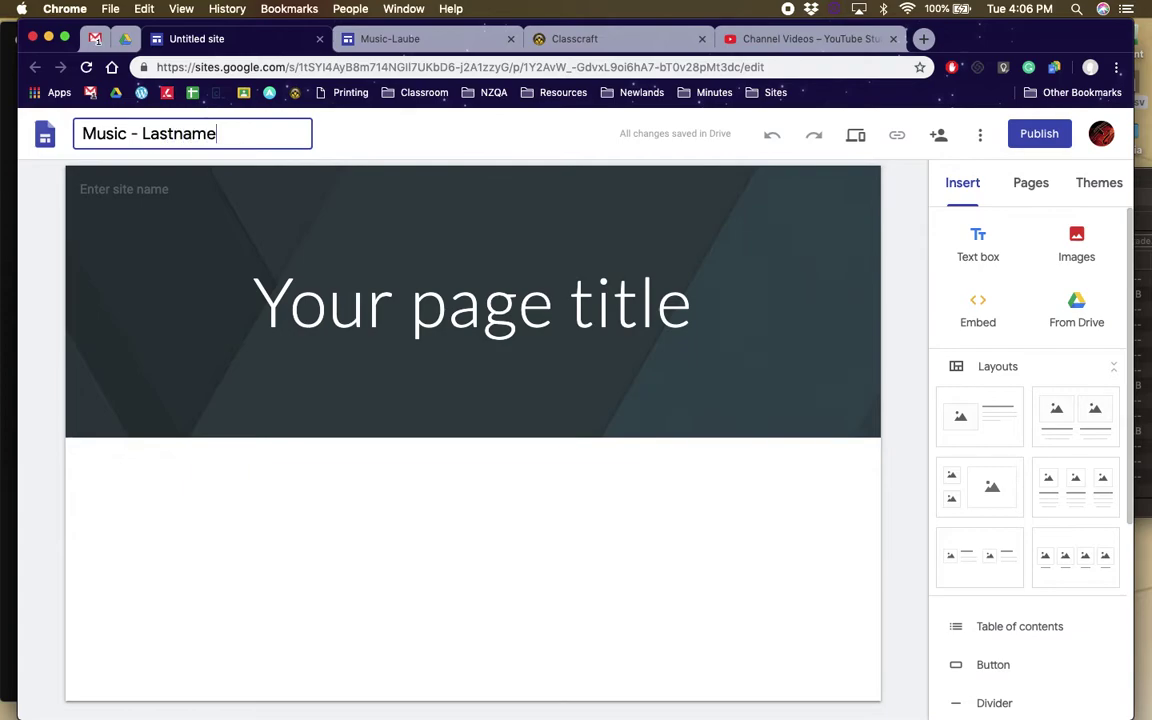
pyautogui.write('First')
pyautogui.press('BackSpace')
pyautogui.press('BackSpace')
pyautogui.write('F')
pyautogui.press('BackSpace')
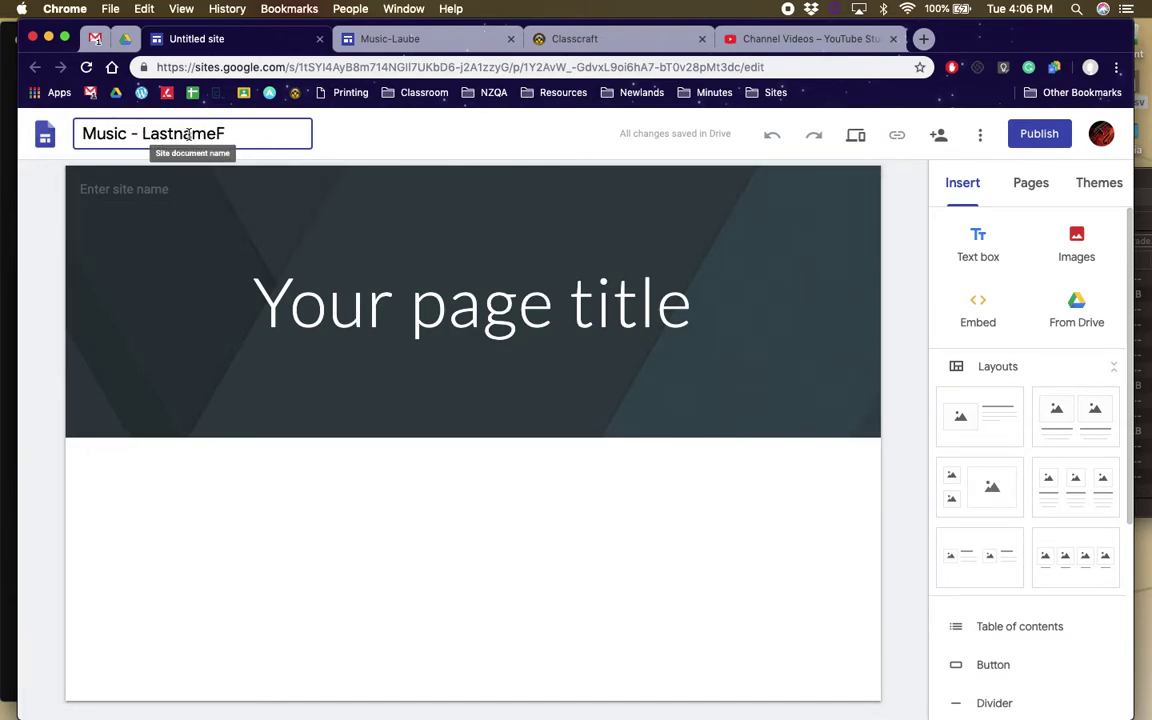
pyautogui.moveTo(217, 133); pyautogui.dragTo(142, 133)
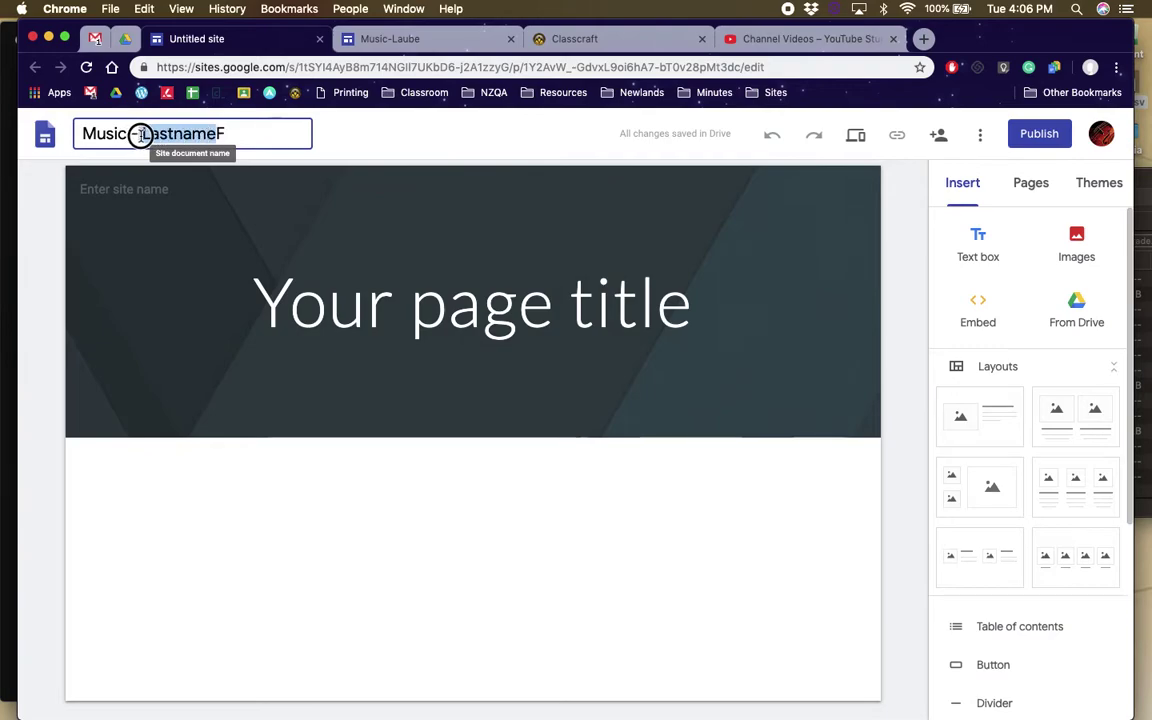
pyautogui.click(220, 133)
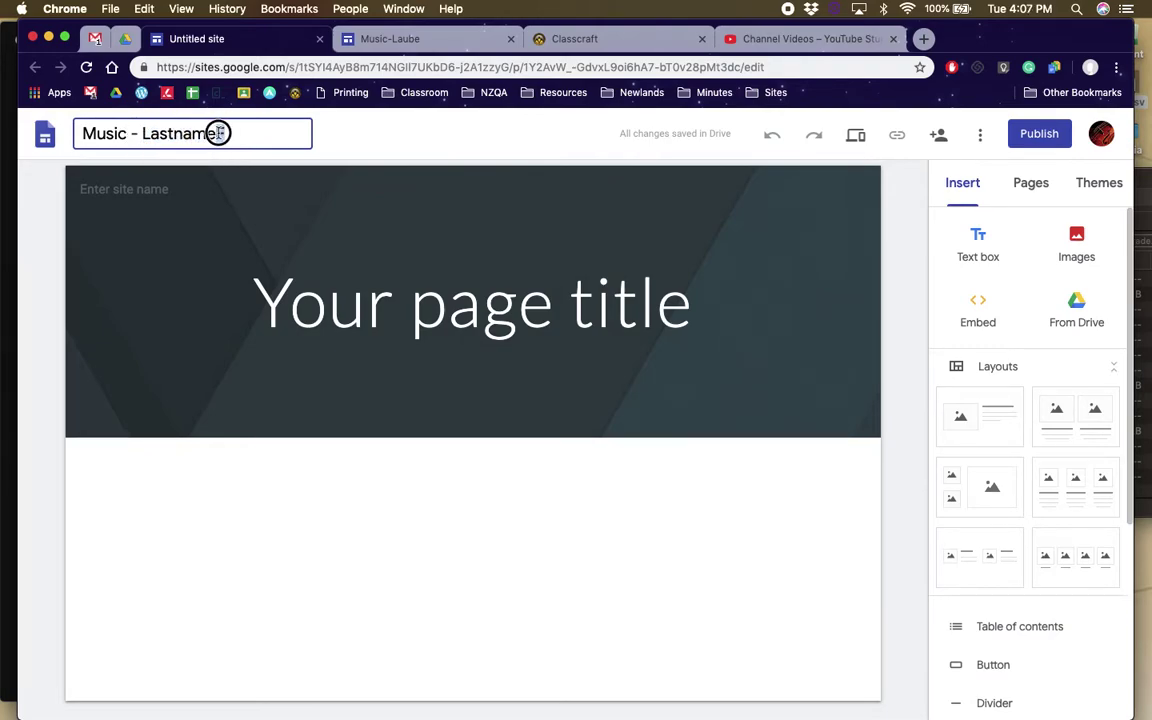
pyautogui.moveTo(219, 133); pyautogui.dragTo(227, 133)
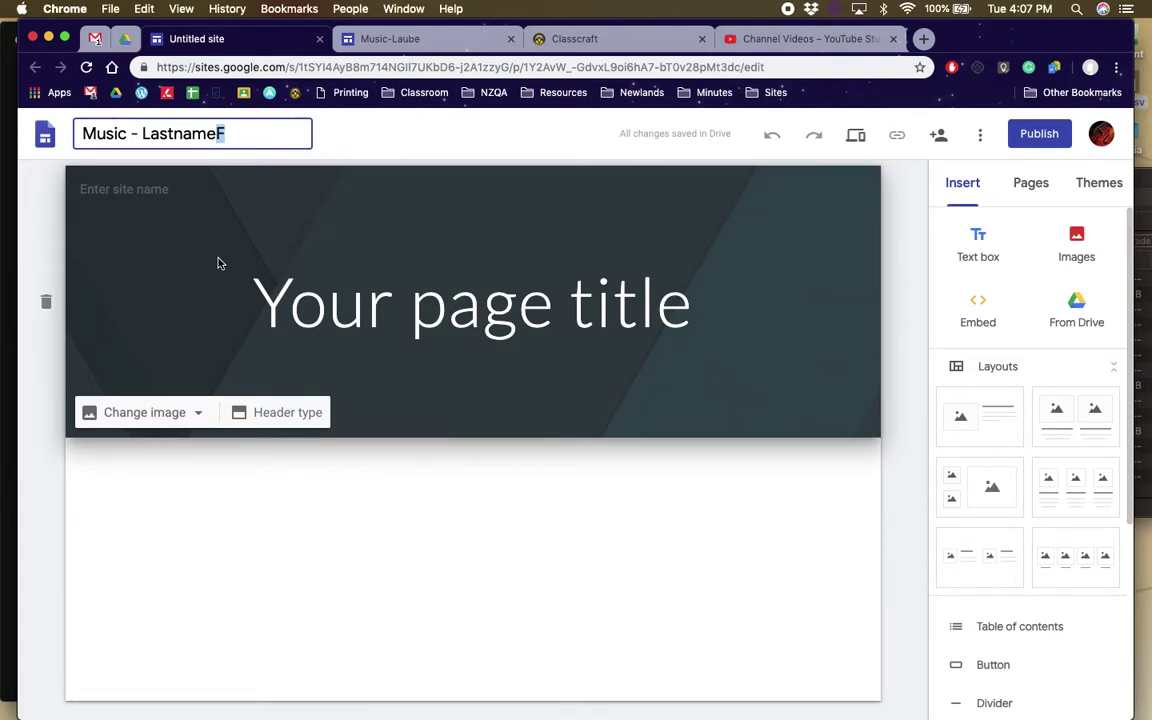
pyautogui.click(229, 501)
# Replace the placeholder page title in the header with "Bach House"
pyautogui.click(447, 322)
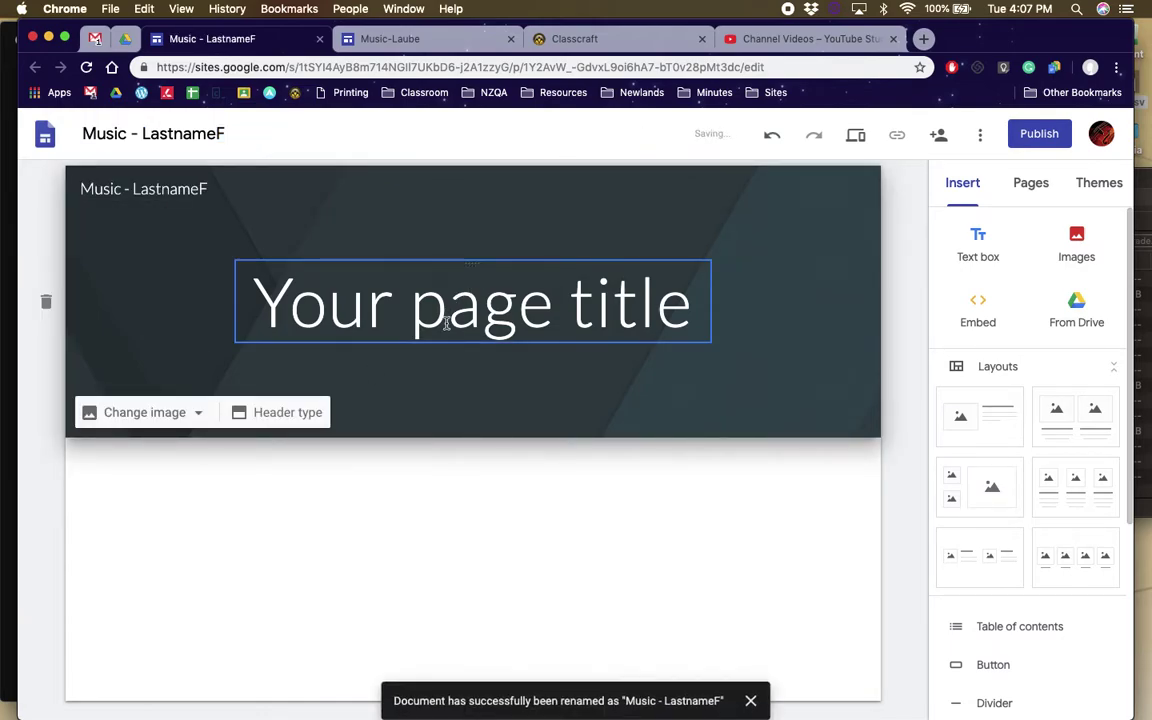
pyautogui.moveTo(249, 306); pyautogui.dragTo(698, 320)
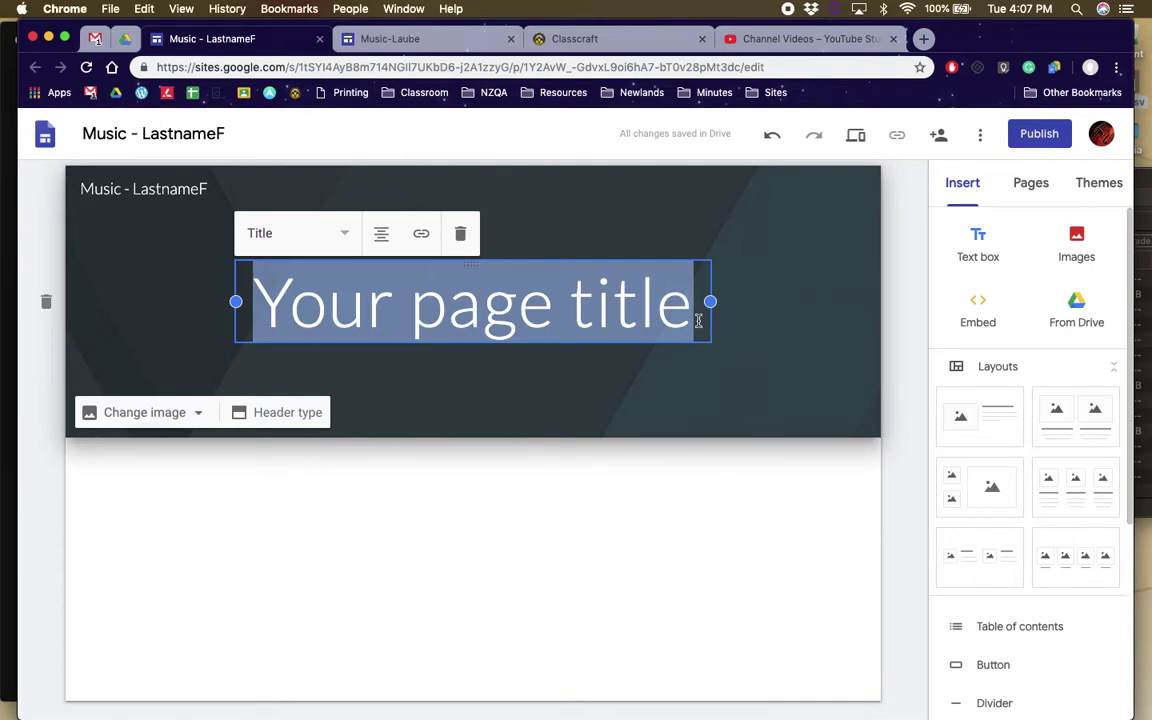
pyautogui.write('Bac')
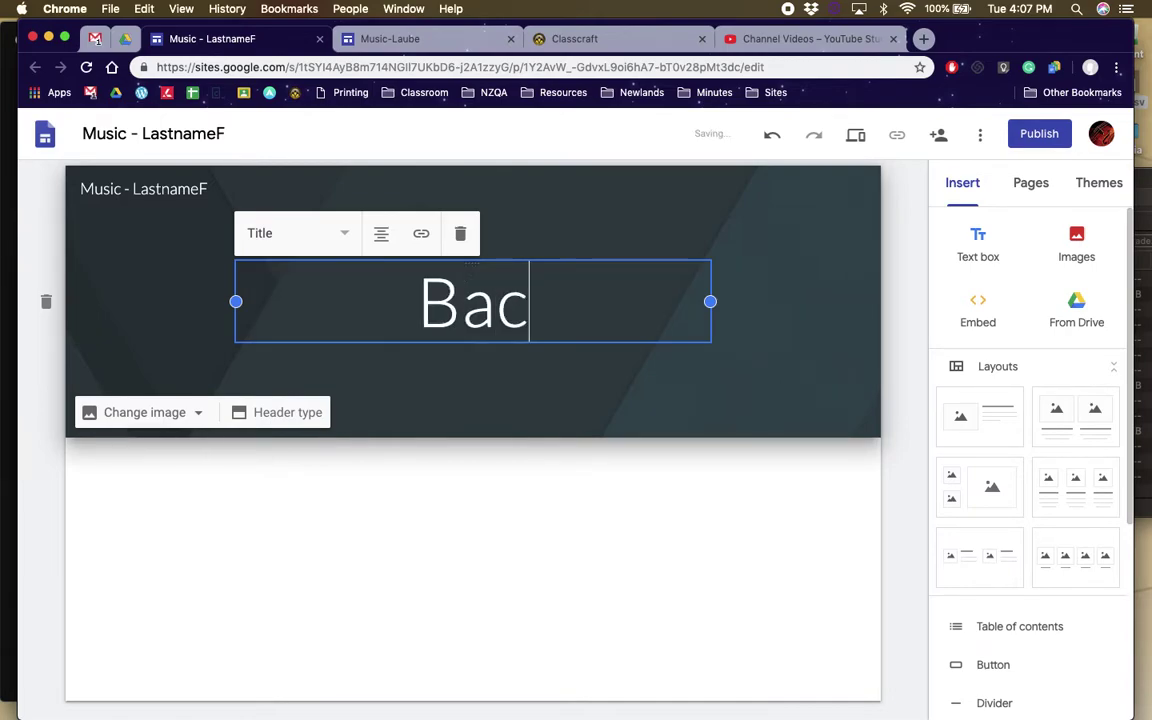
pyautogui.write('h House')
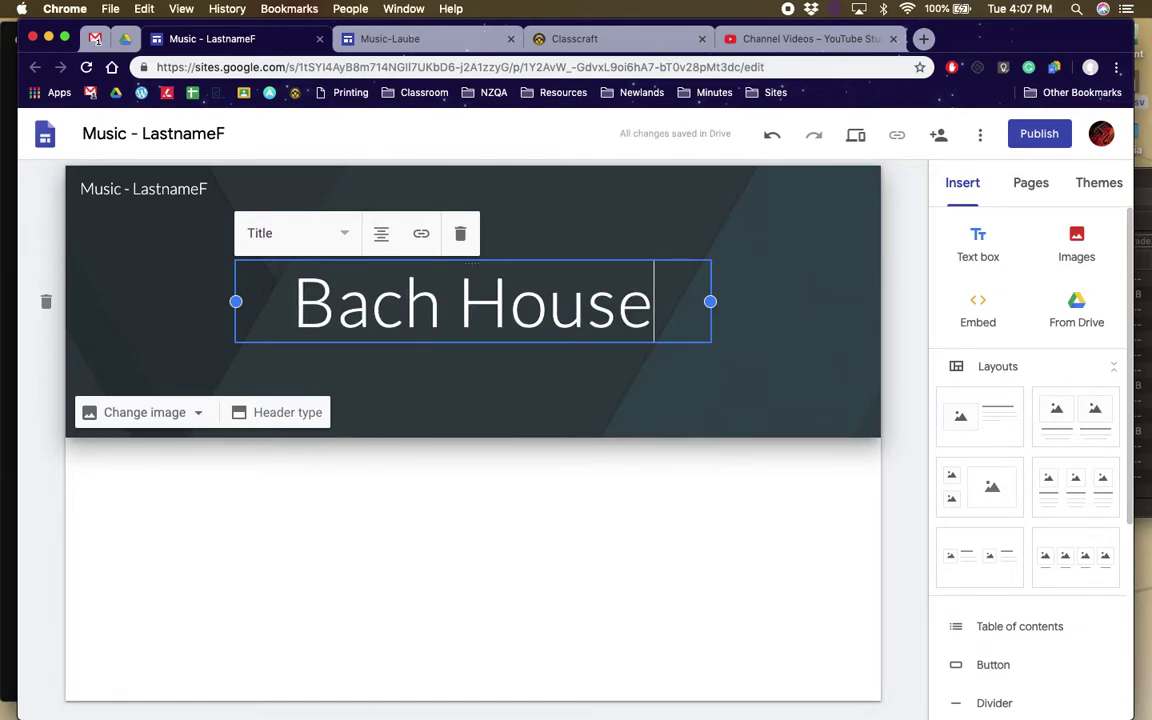
pyautogui.click(599, 530)
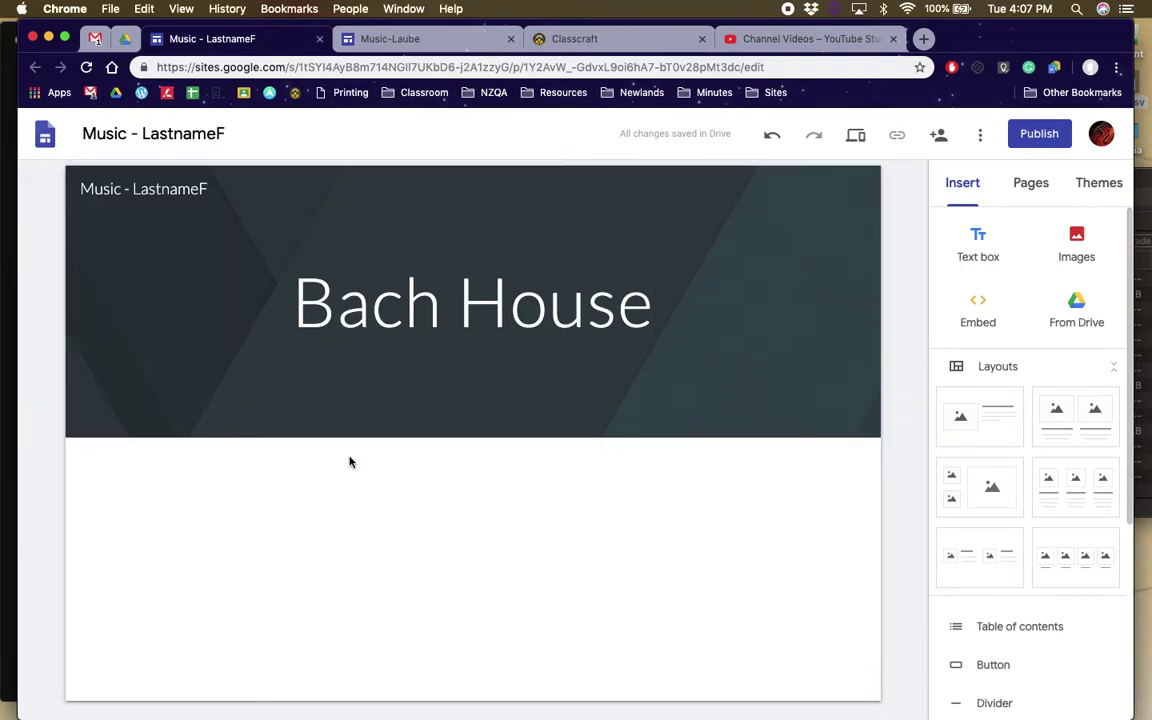
pyautogui.moveTo(424, 373)
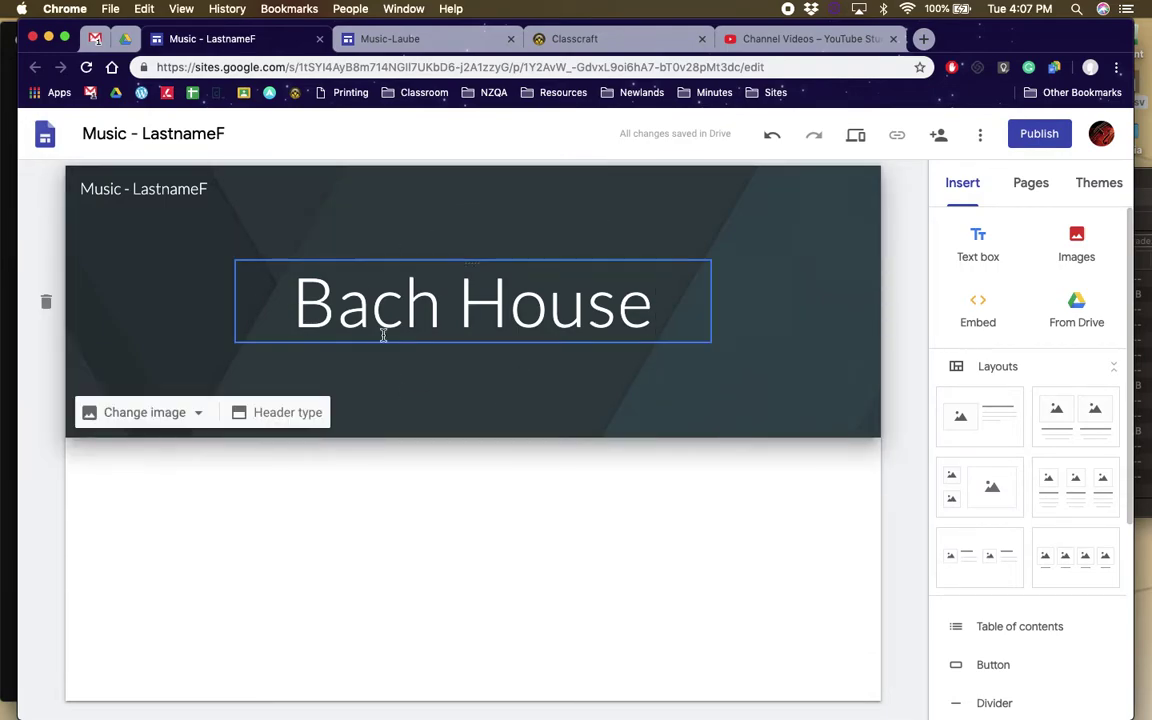
pyautogui.click(121, 418)
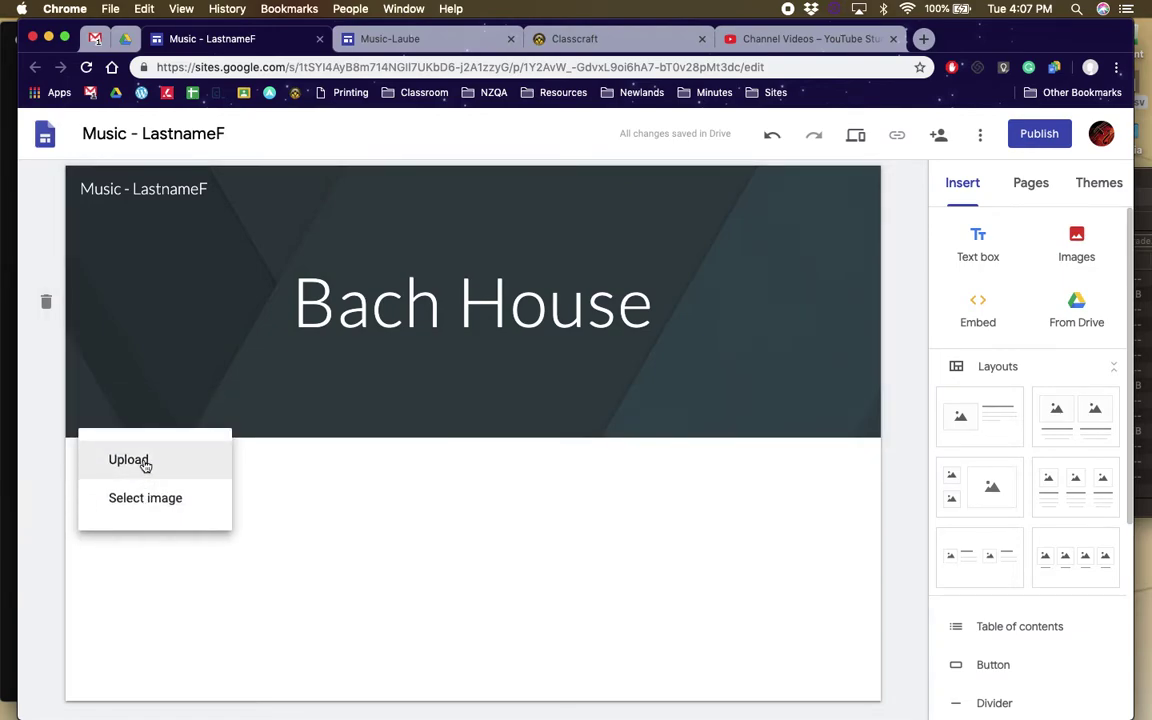
pyautogui.click(130, 460)
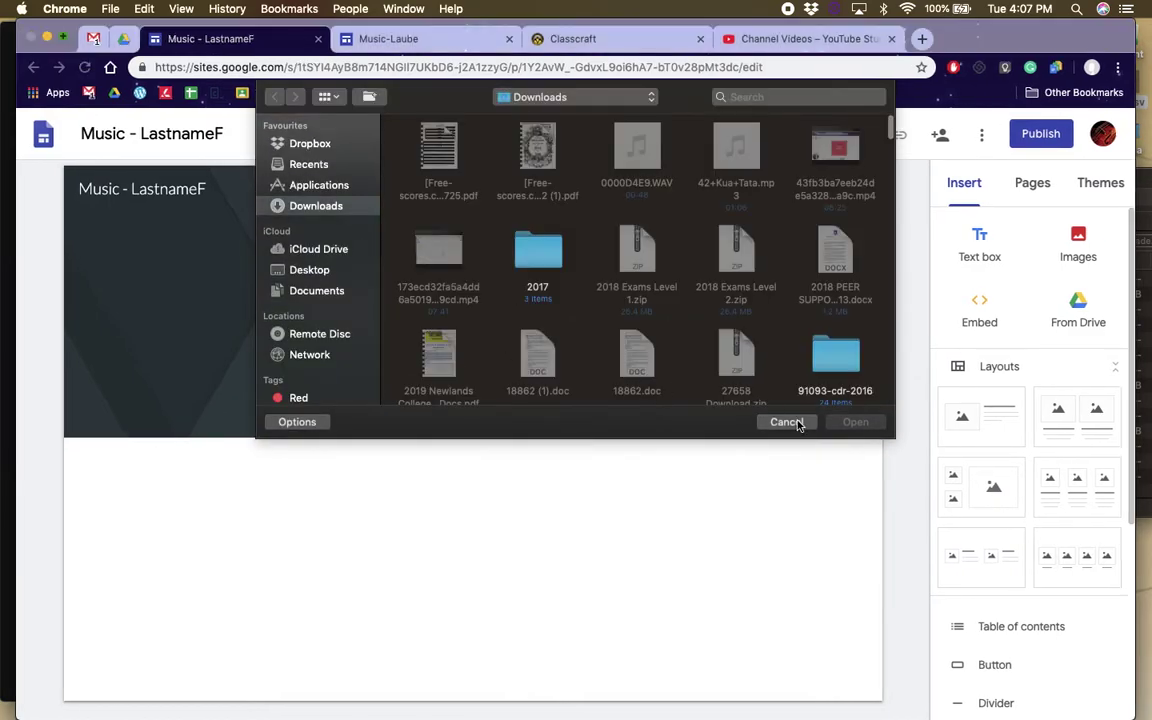
pyautogui.click(786, 422)
# Search Google images for "Violin" and set the close-up of a red violin's bridge and strings as the header image
pyautogui.click(72, 417)
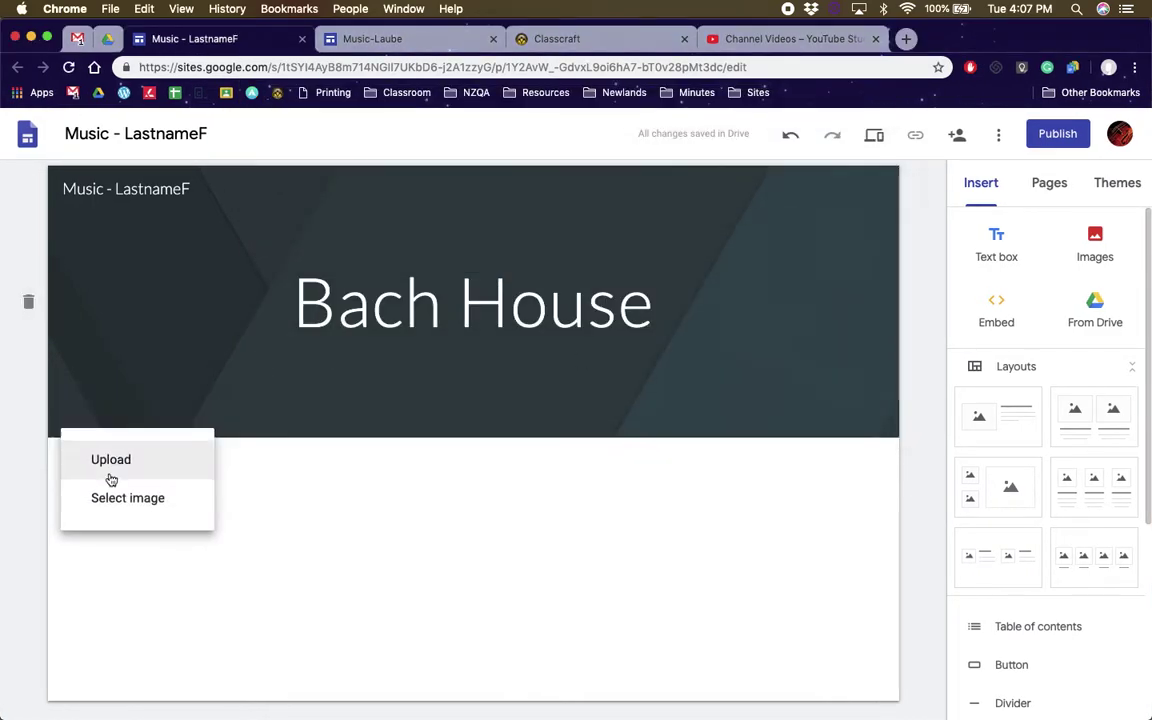
pyautogui.click(103, 508)
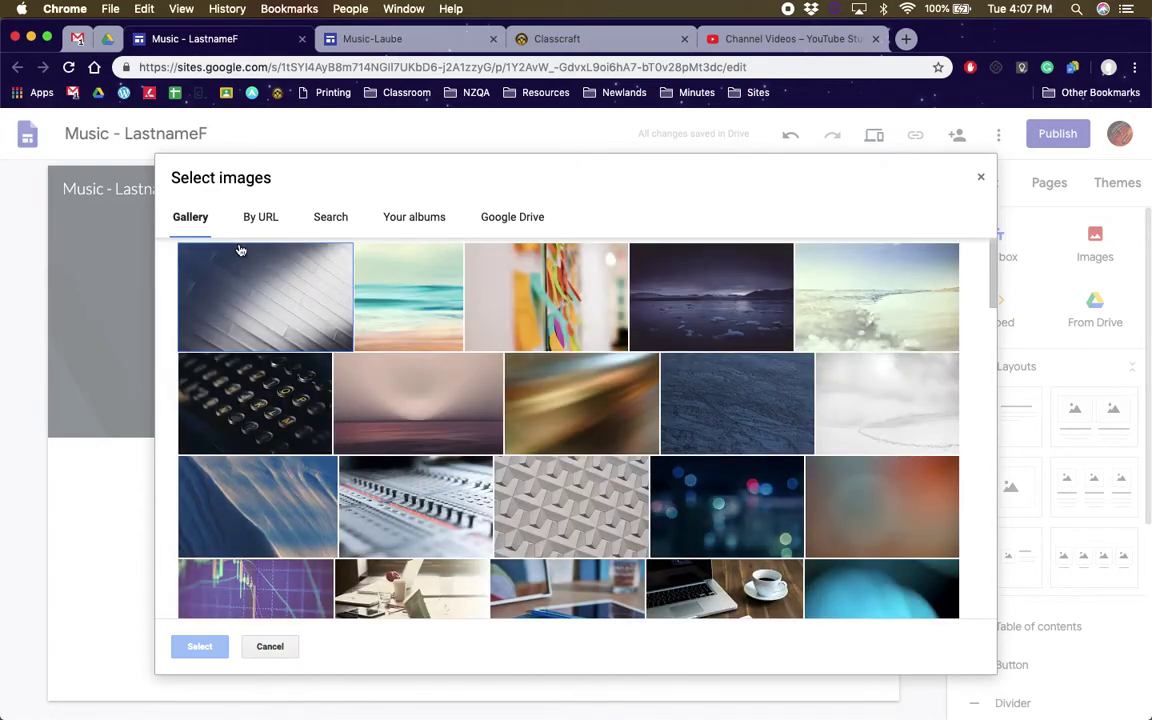
pyautogui.click(325, 222)
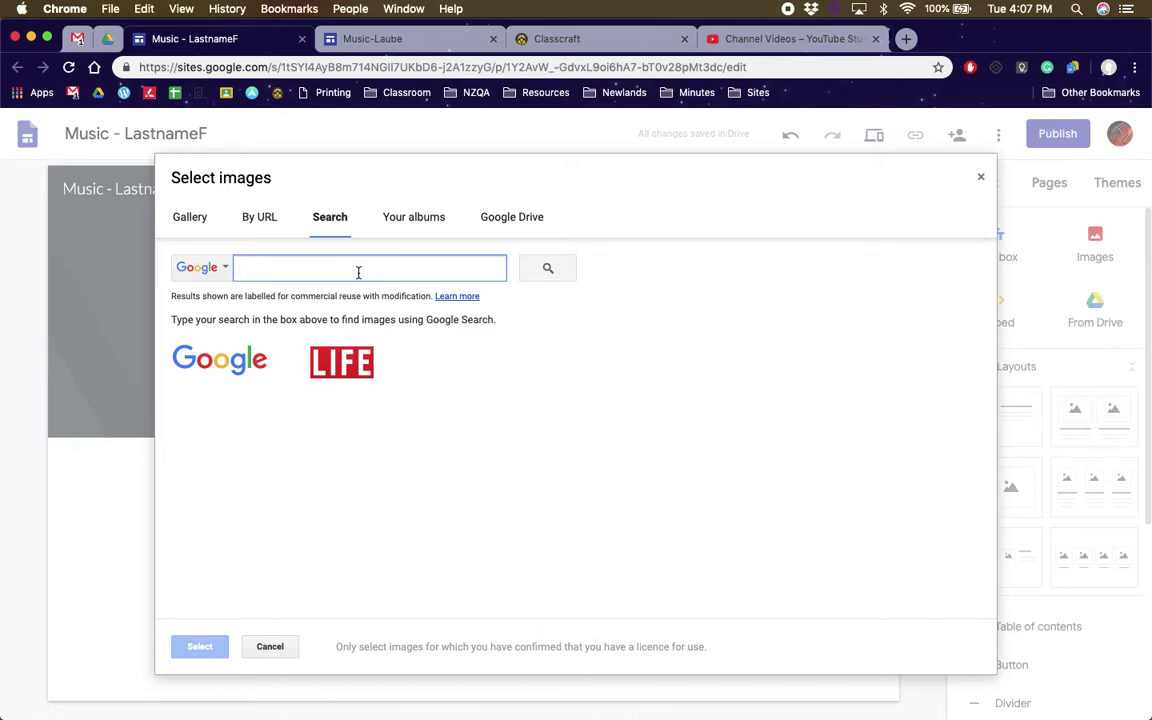
pyautogui.write('Violin')
pyautogui.click(546, 270)
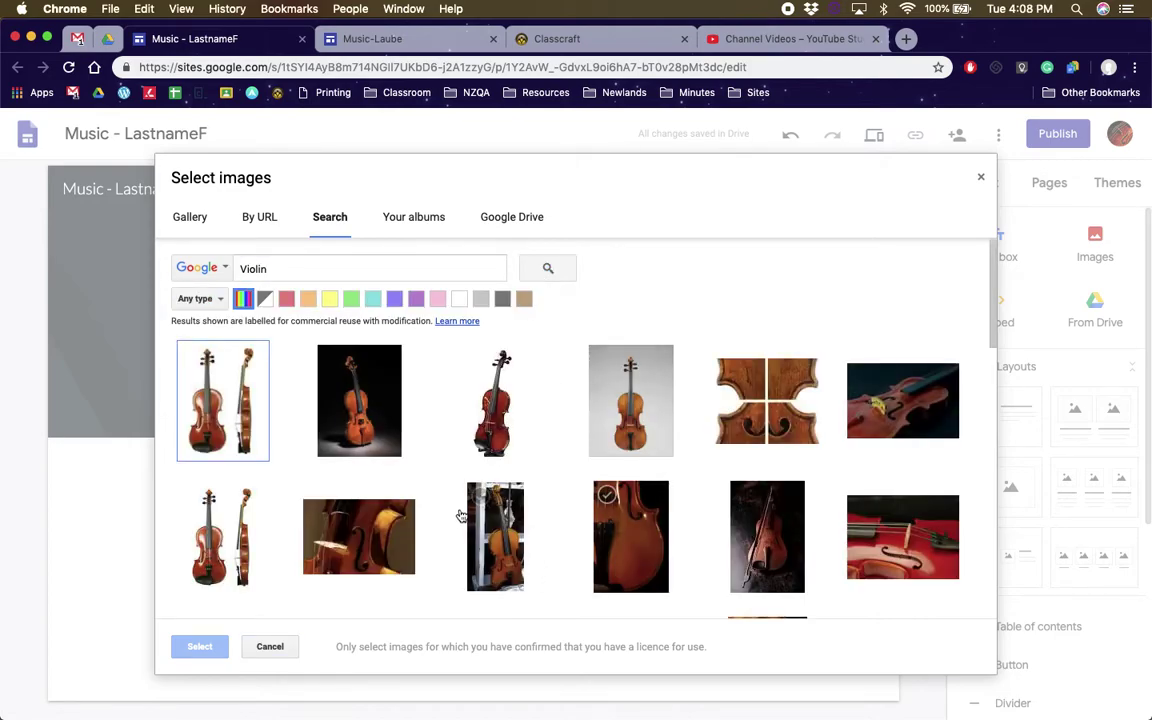
pyautogui.scroll(-5, 460, 515)
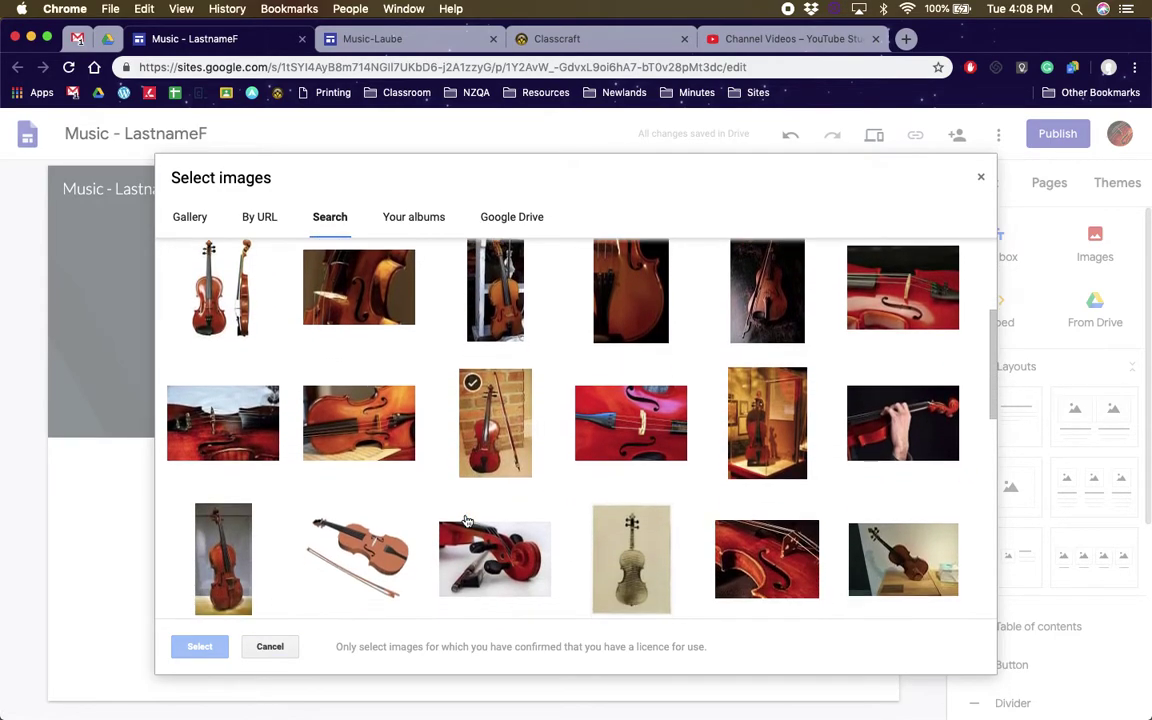
pyautogui.click(890, 290)
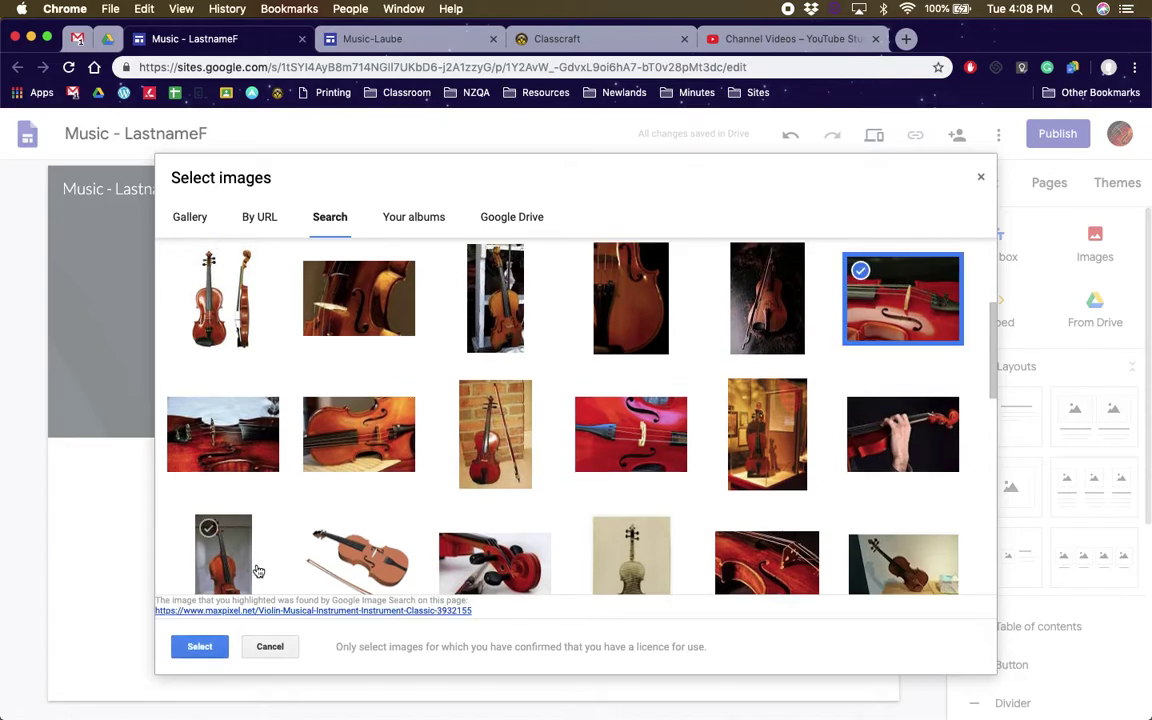
pyautogui.click(199, 646)
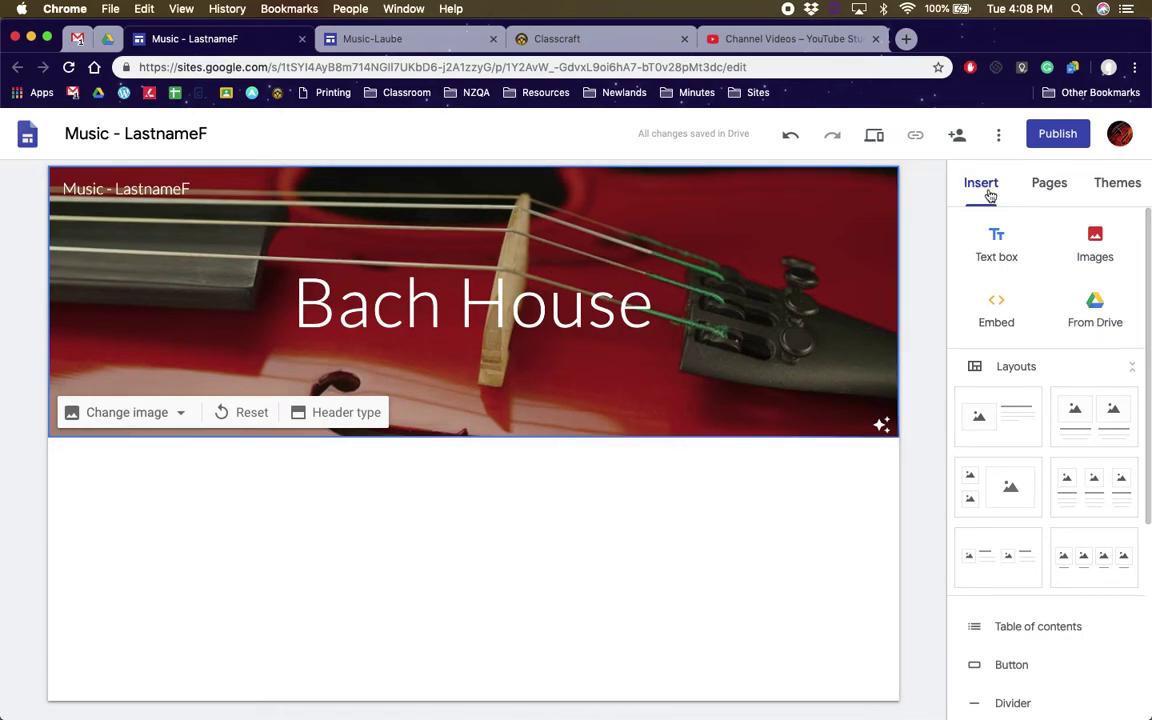
# Add a text box below the header containing "Music In My Life"
pyautogui.click(996, 240)
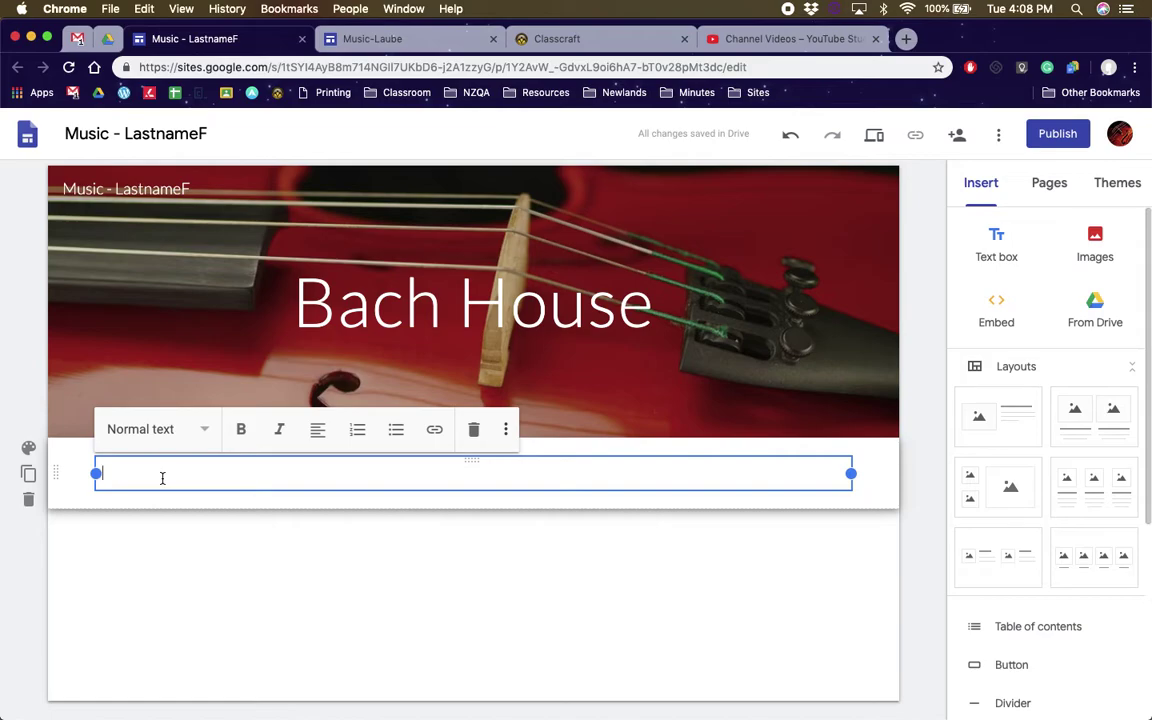
pyautogui.write('Music I')
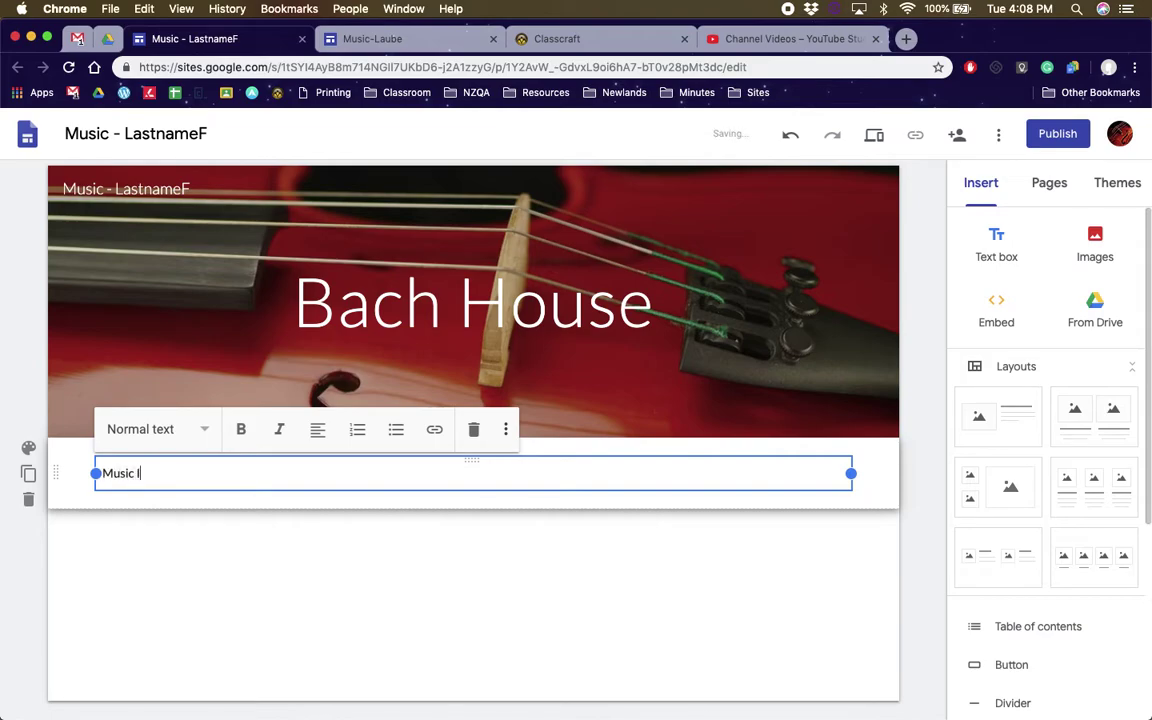
pyautogui.write('n My Life')
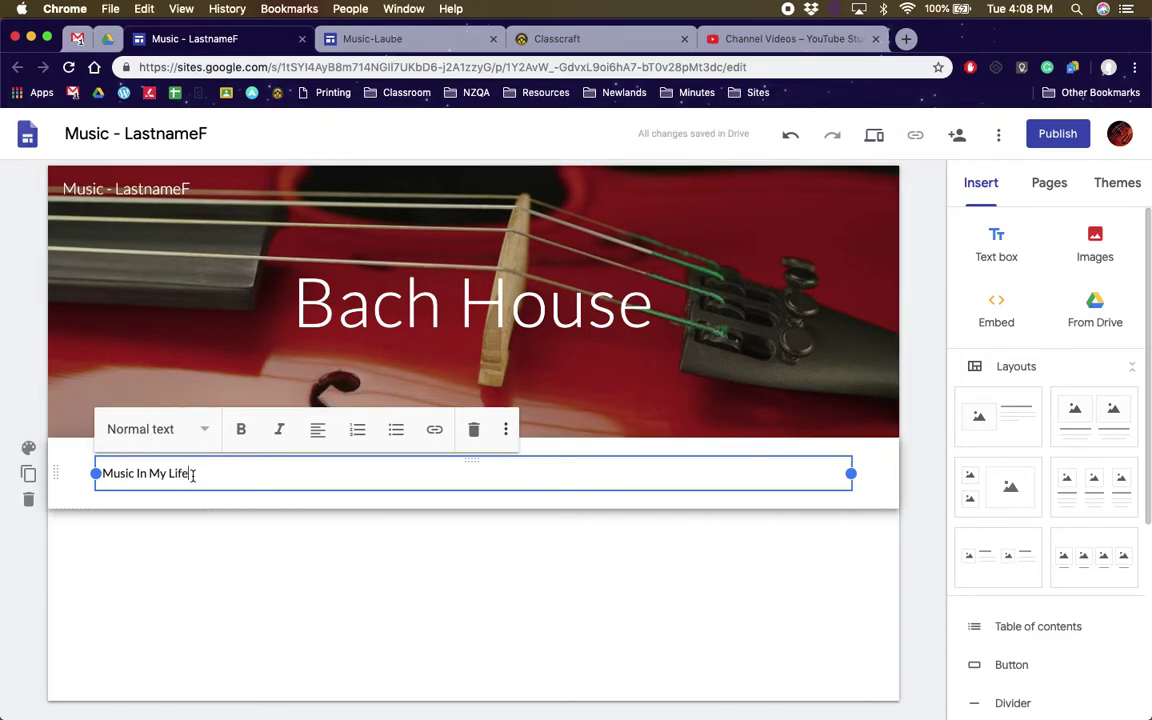
# Style "Music In My Life" as a Sub-heading and narrow its text box to just wider than the text
pyautogui.moveTo(193, 475); pyautogui.dragTo(35, 474)
pyautogui.click(204, 430)
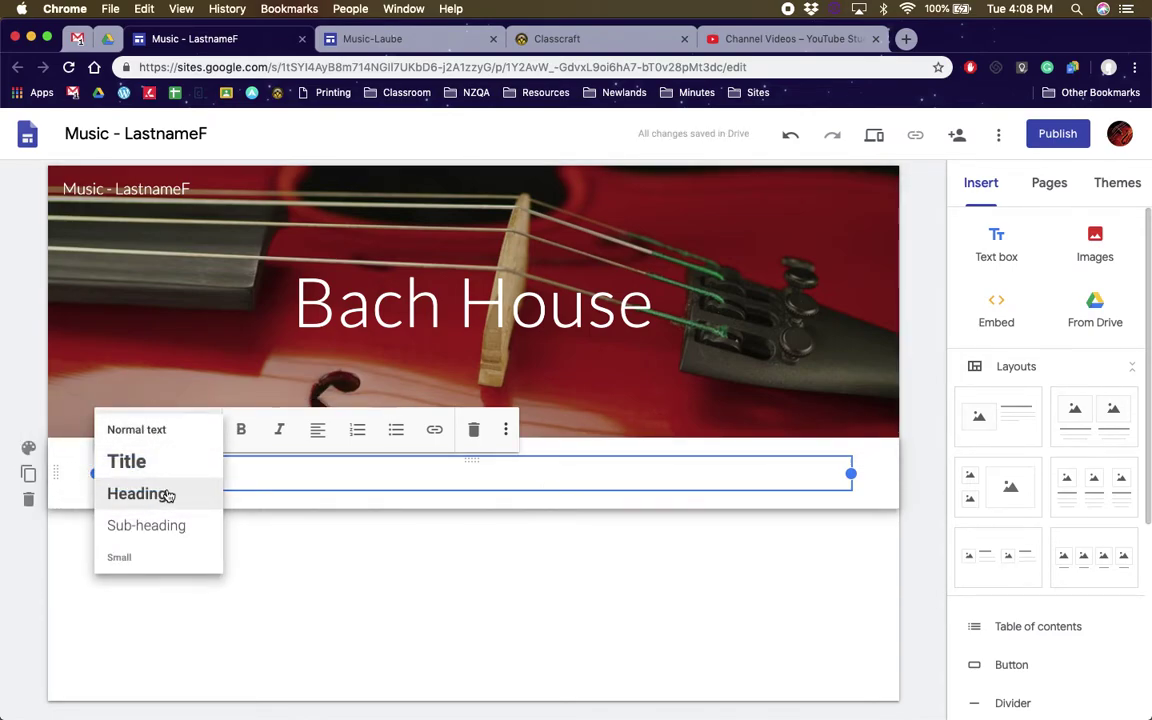
pyautogui.click(158, 525)
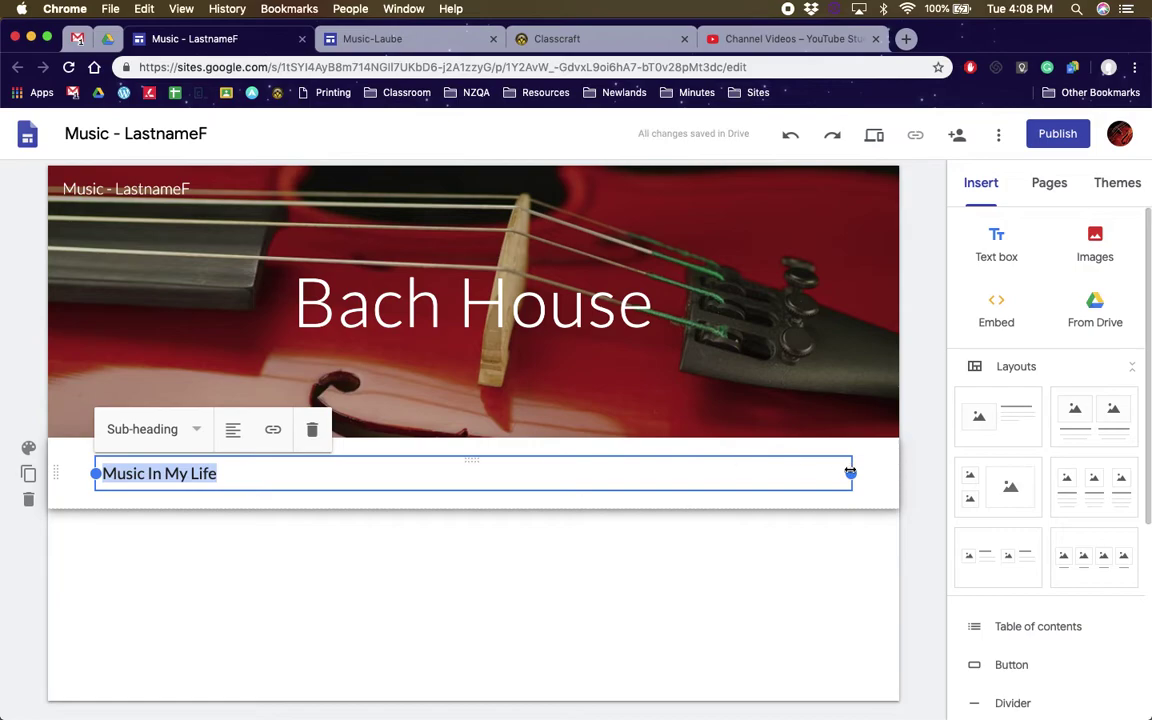
pyautogui.moveTo(849, 471); pyautogui.dragTo(290, 470)
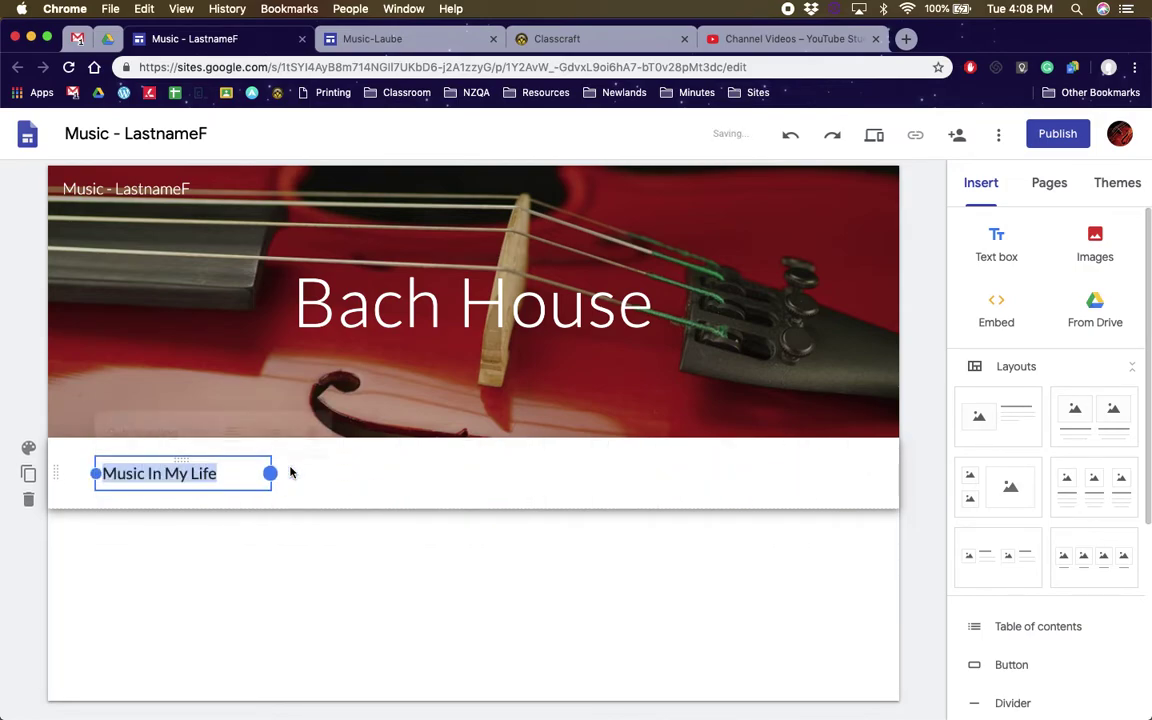
# Add a second text box below "Music In My Life" containing "Ukulele - Ukurere"
pyautogui.click(1001, 245)
pyautogui.click(167, 517)
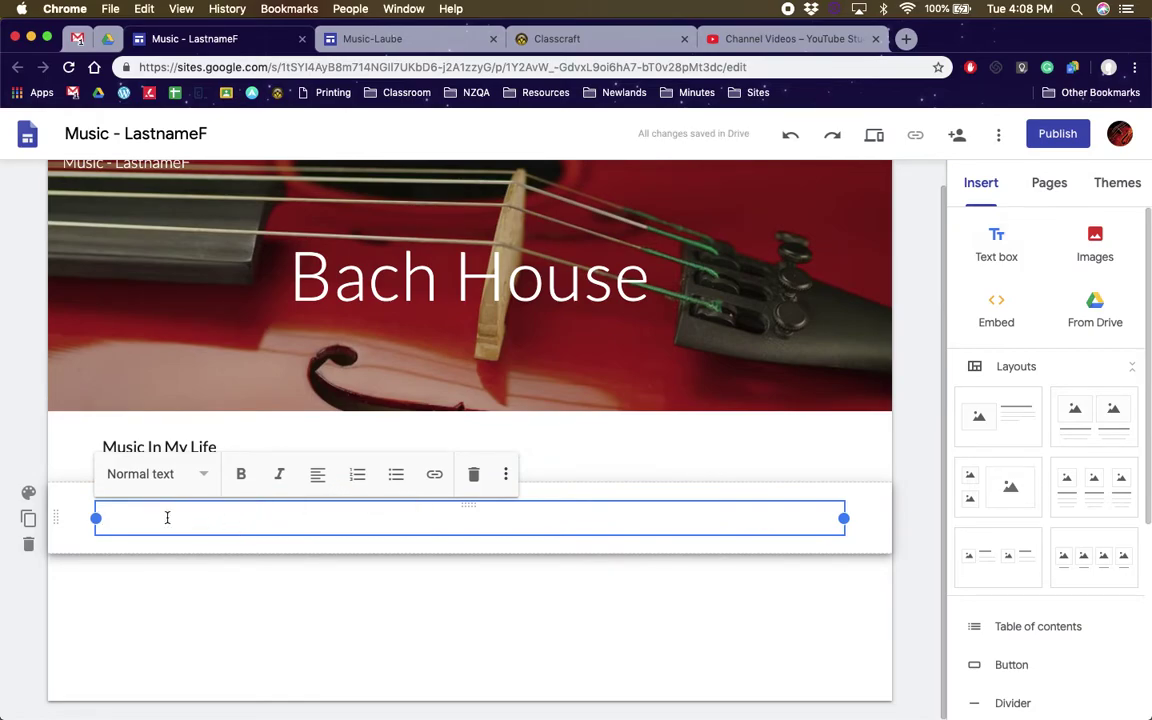
pyautogui.write('Ukulele - Ukurere')
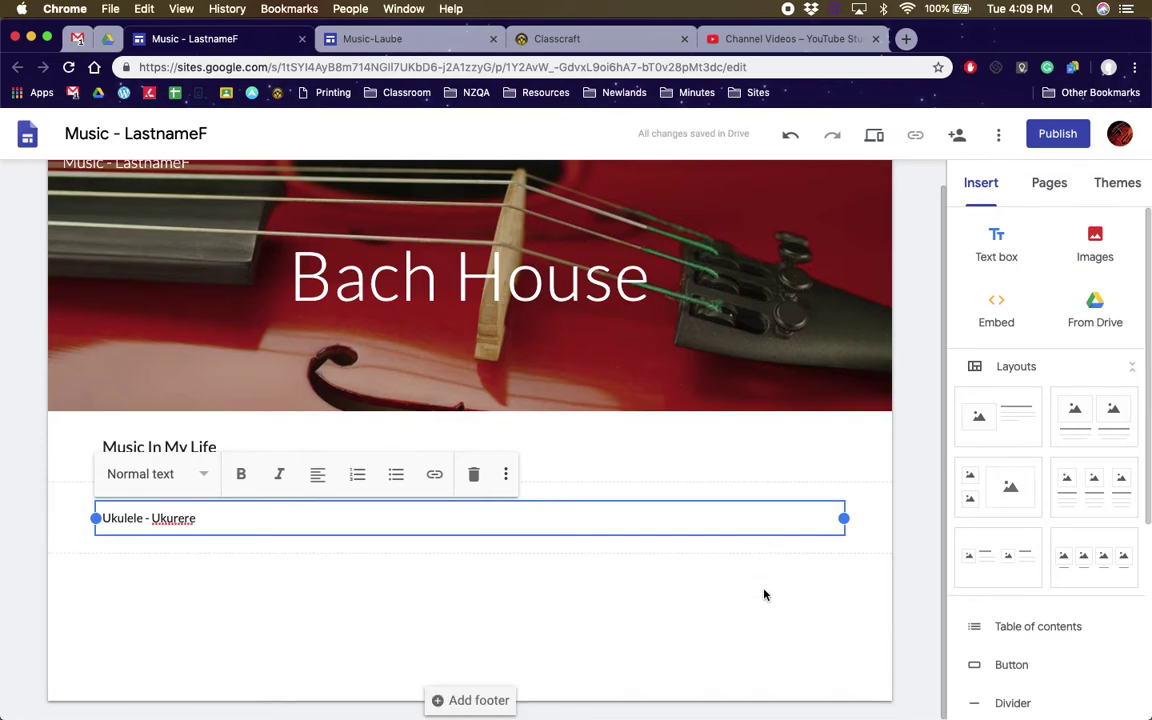
# Narrow the "Ukulele - Ukurere" text box to just wider than its text and style the text as a Sub-heading
pyautogui.click(797, 562)
pyautogui.click(780, 517)
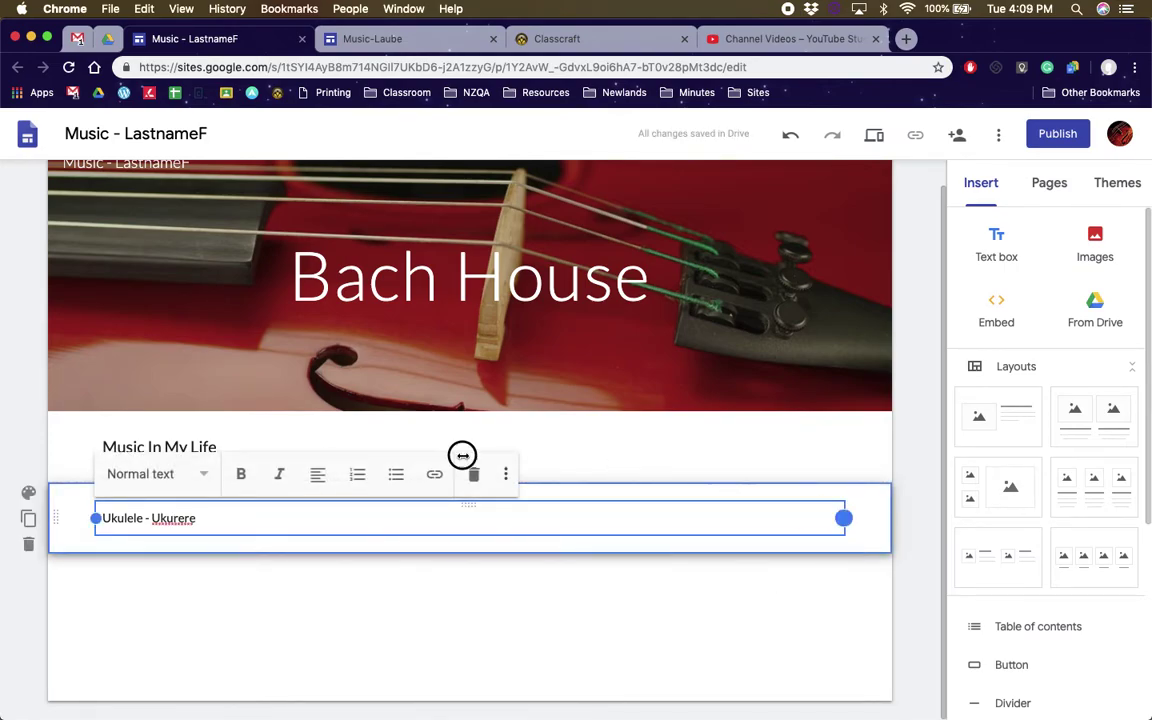
pyautogui.moveTo(843, 517); pyautogui.dragTo(272, 524)
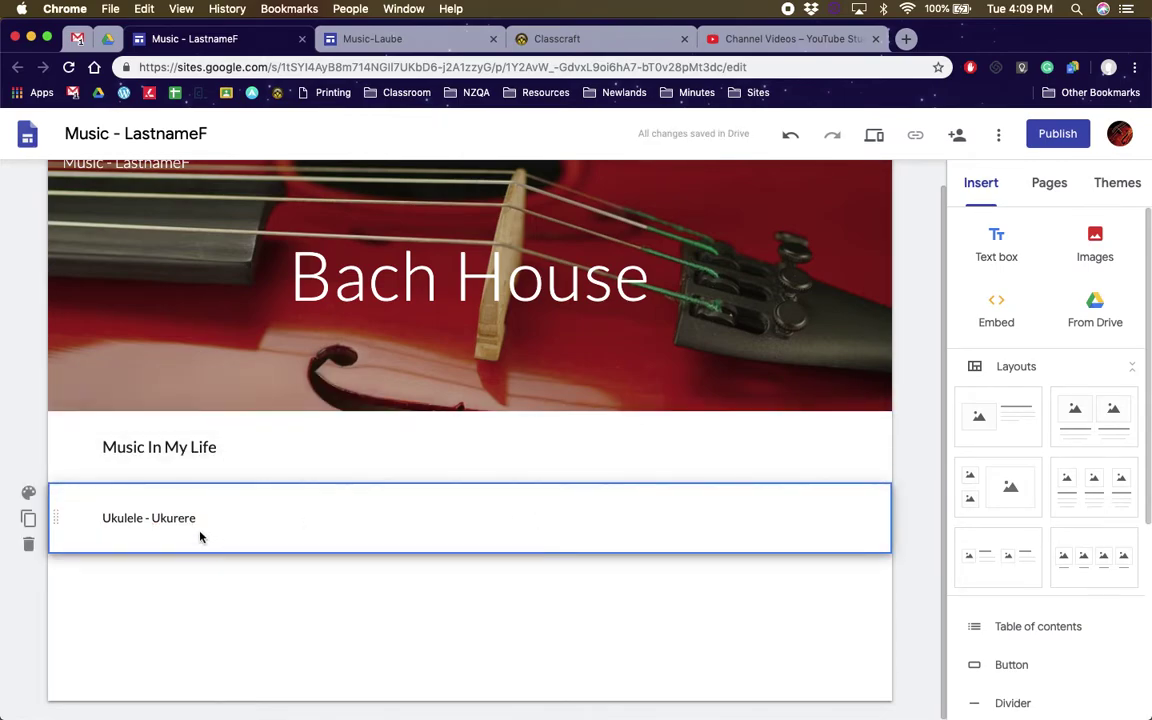
pyautogui.tripleClick(143, 523)
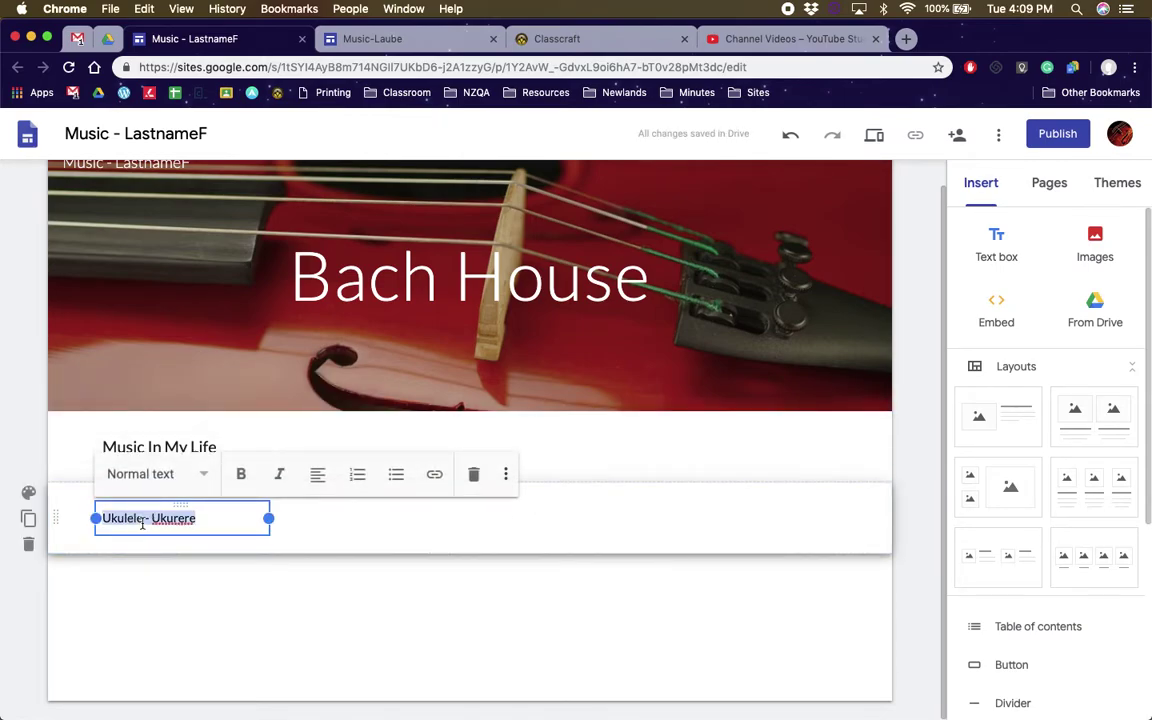
pyautogui.click(205, 477)
pyautogui.click(157, 578)
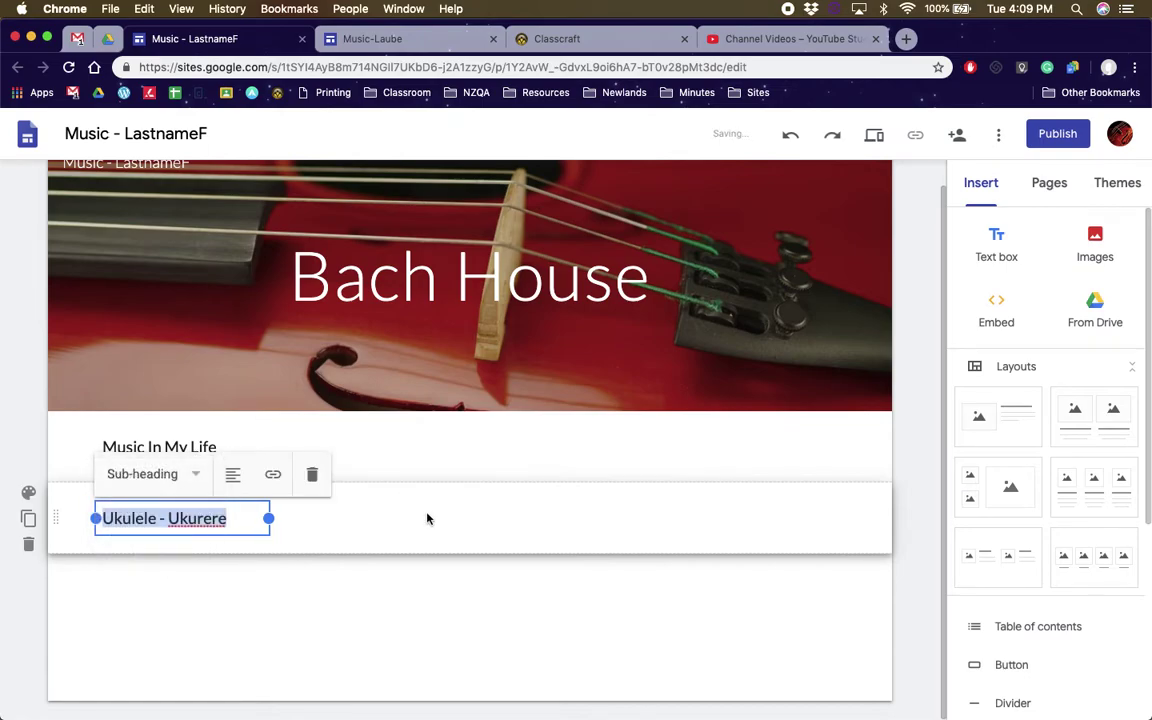
pyautogui.click(427, 518)
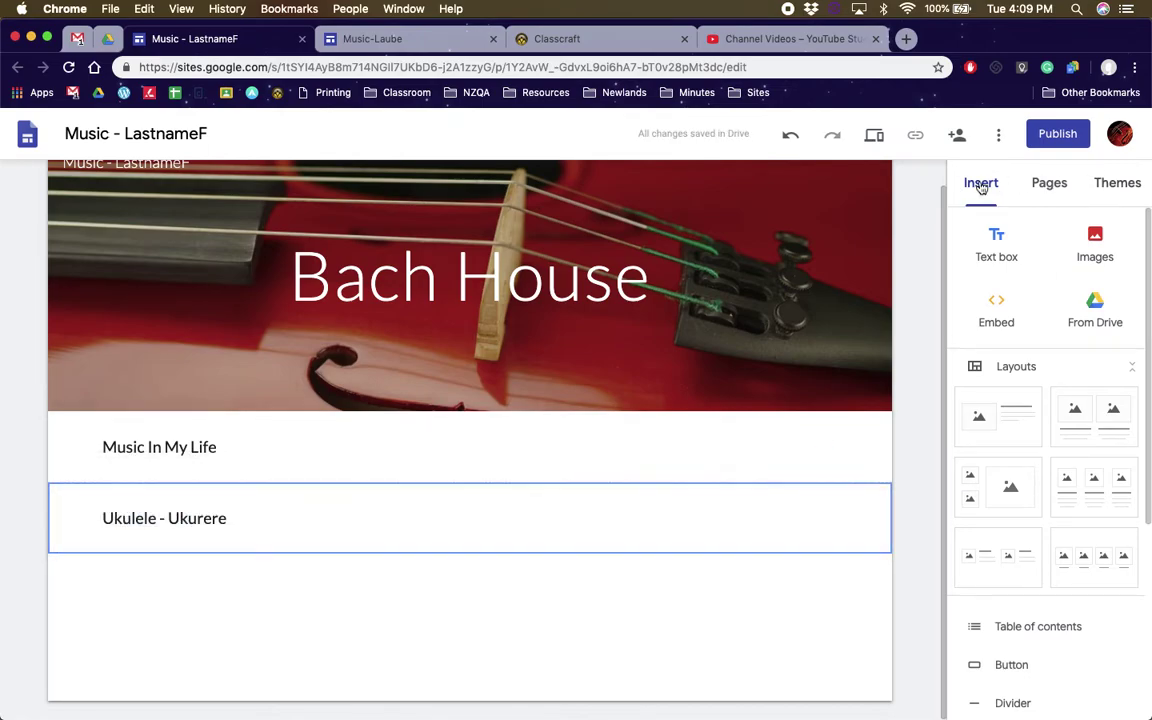
# Add a text box below "Ukulele - Ukurere" containing "Nz Music" and style it as a Sub-heading
pyautogui.click(993, 236)
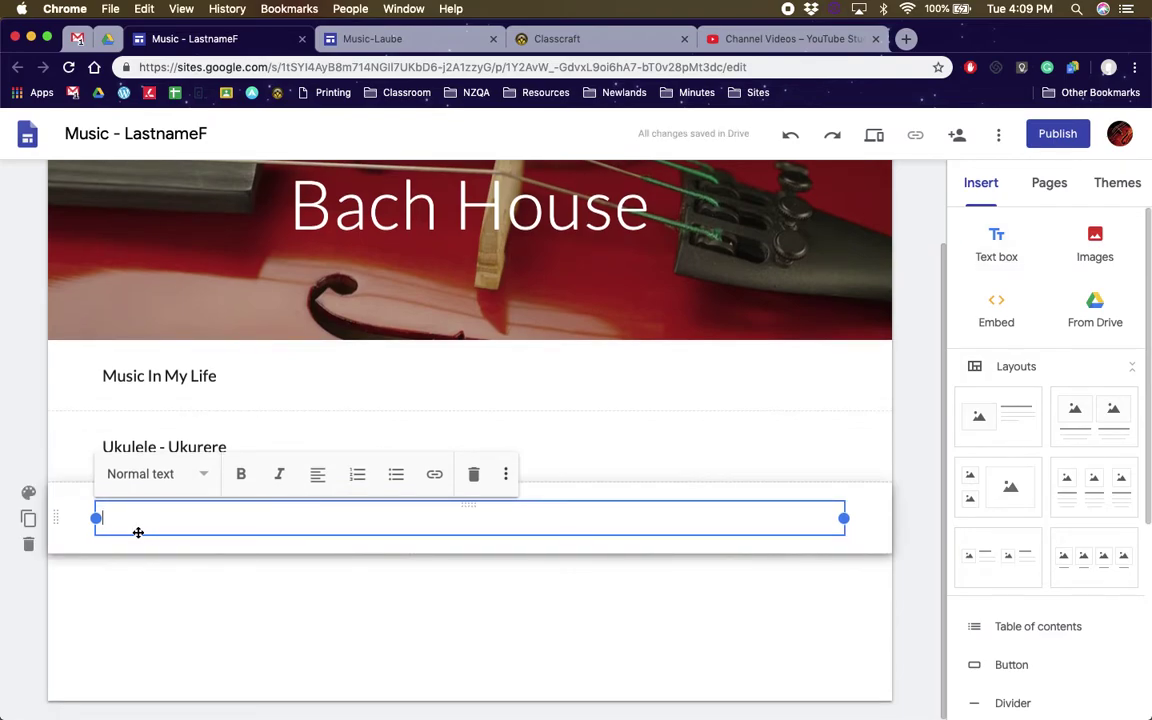
pyautogui.write('N')
pyautogui.press('BackSpace')
pyautogui.press('BackSpace')
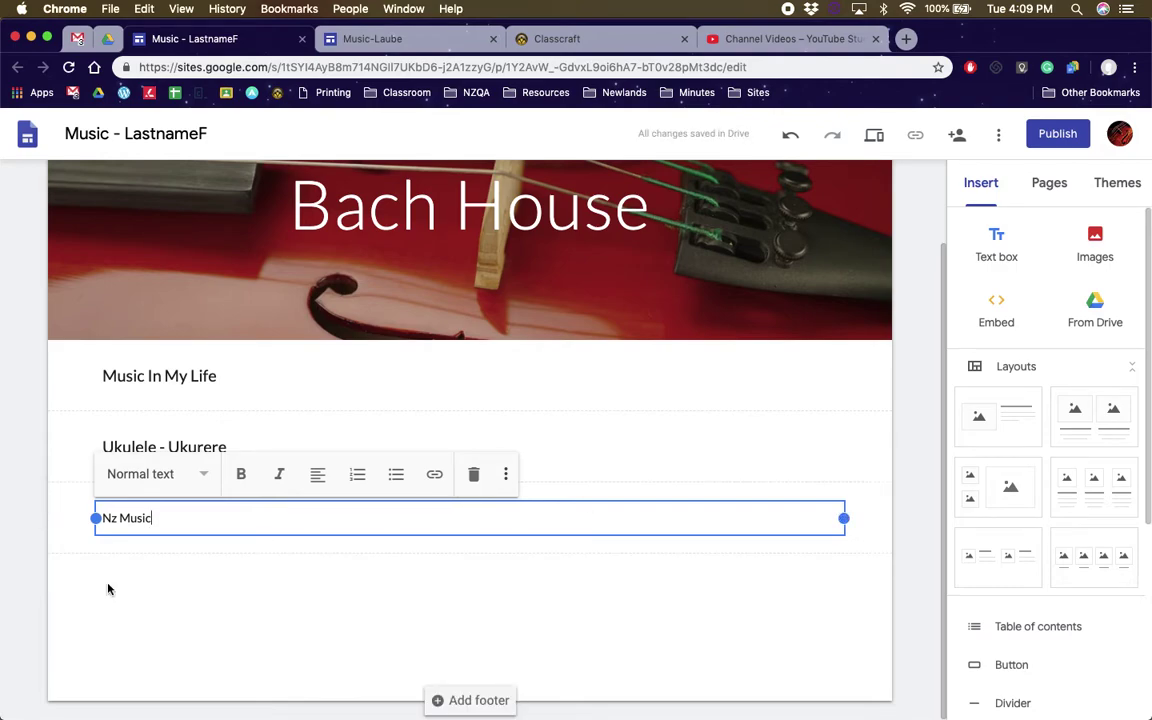
pyautogui.moveTo(157, 517); pyautogui.dragTo(49, 525)
pyautogui.click(197, 476)
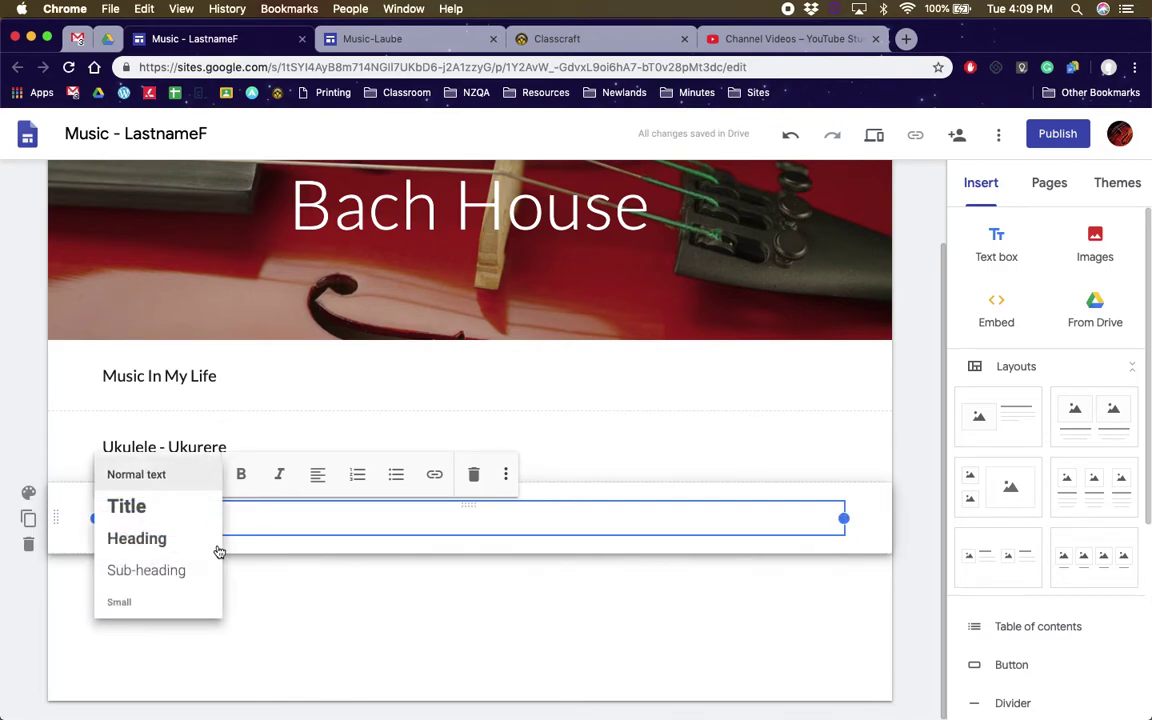
pyautogui.click(149, 570)
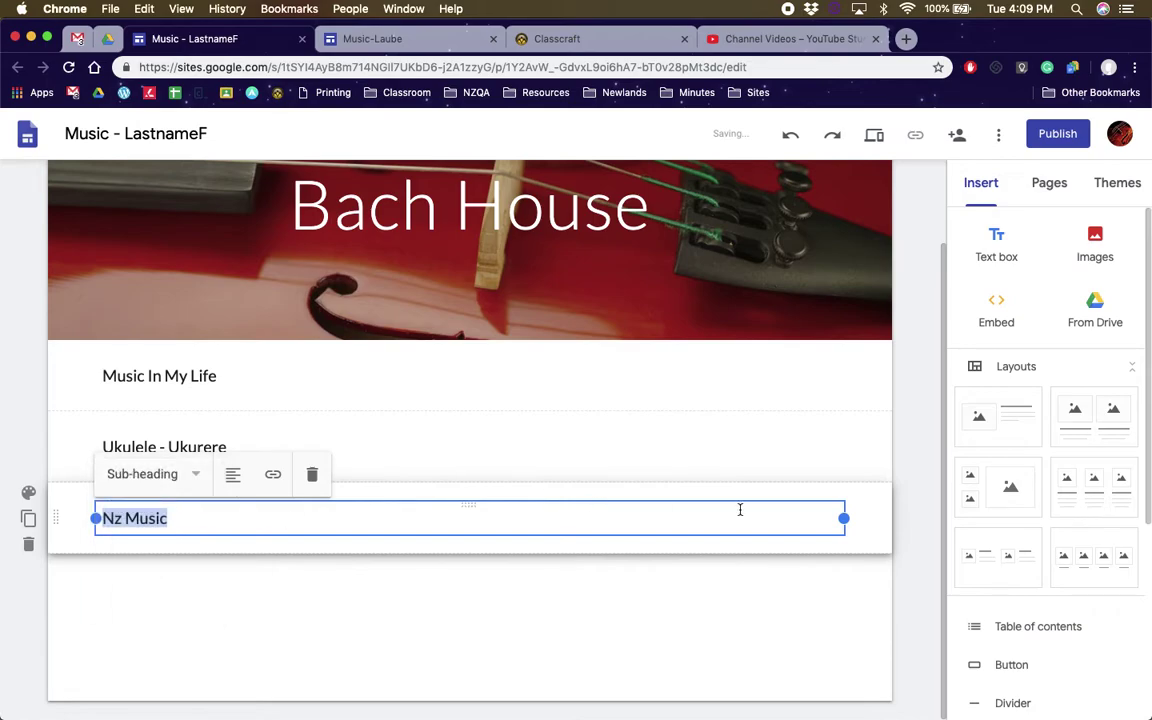
pyautogui.click(869, 532)
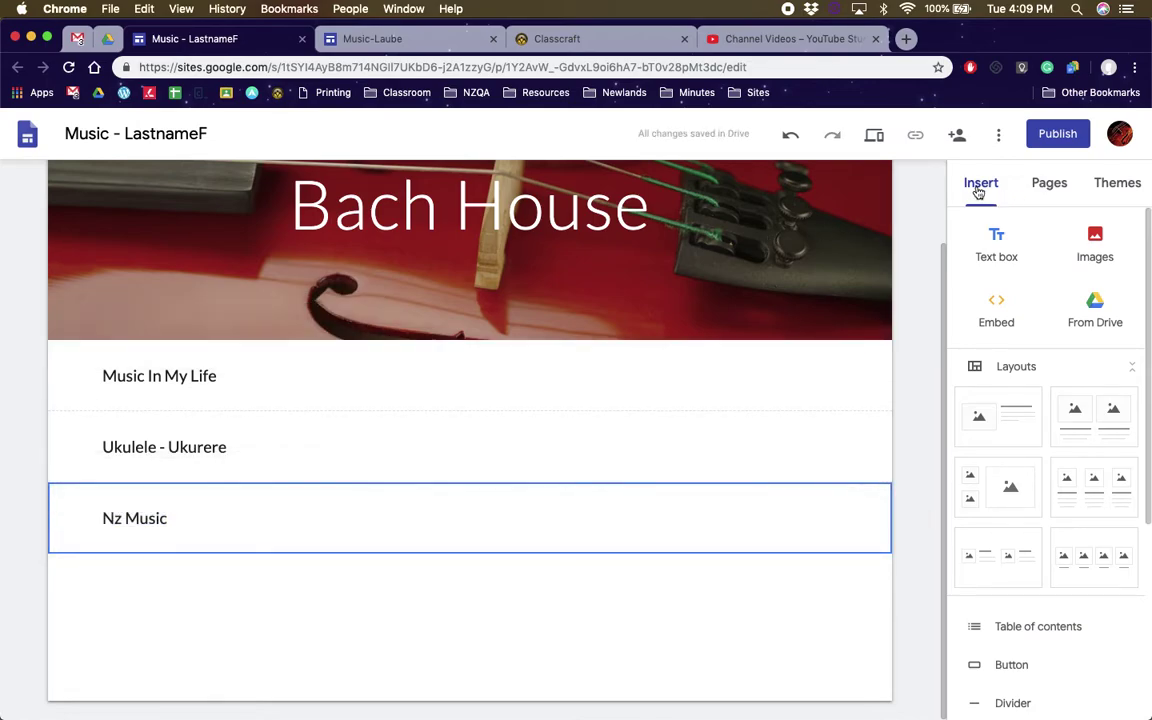
# Add a text box below "Nz Music" containing "STOMP!" and narrow it to about a third of its width
pyautogui.click(996, 243)
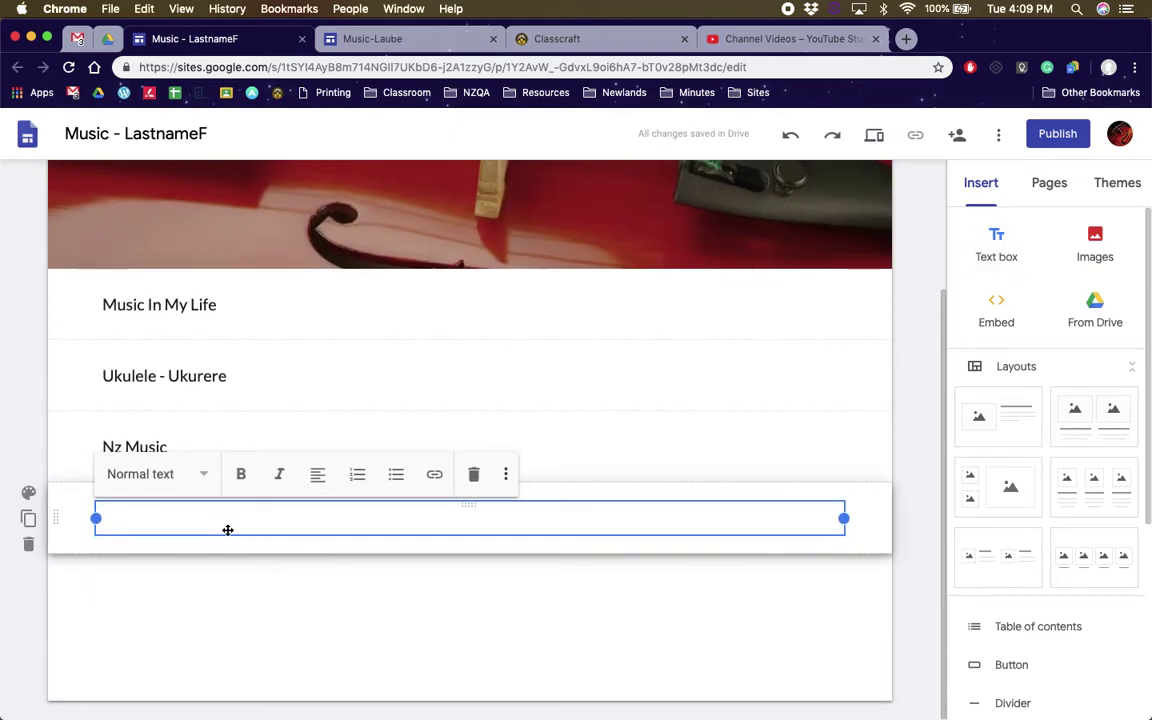
pyautogui.write('STOMP!')
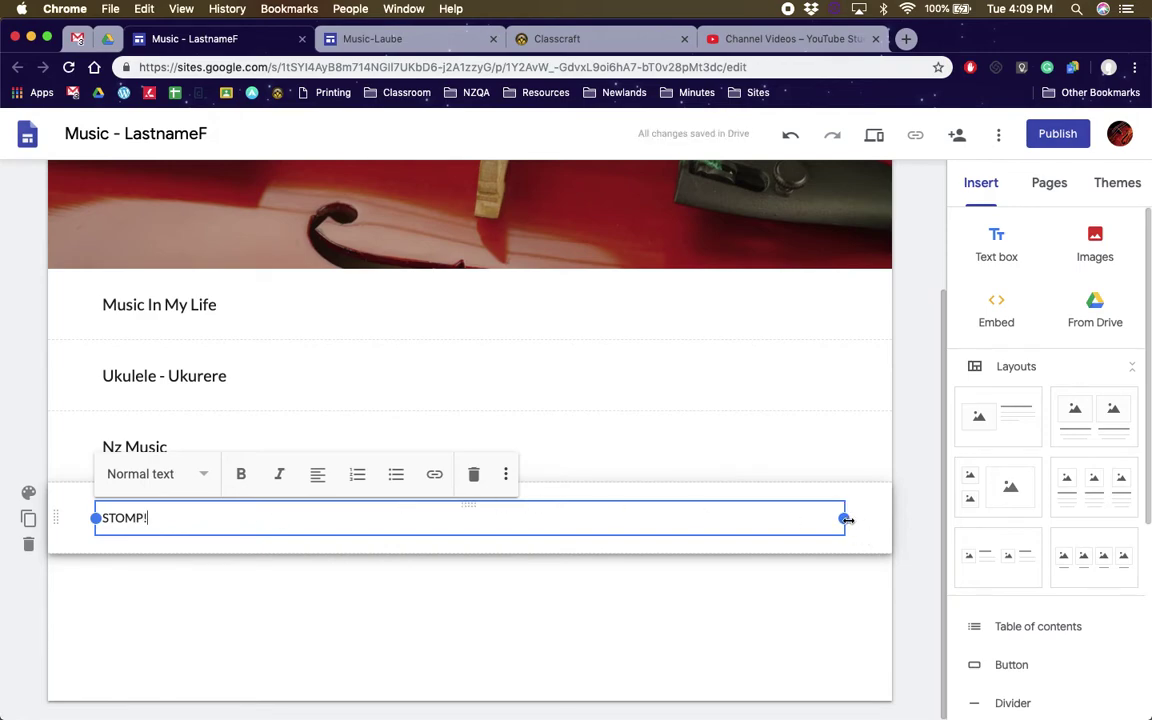
pyautogui.moveTo(846, 518); pyautogui.dragTo(330, 519)
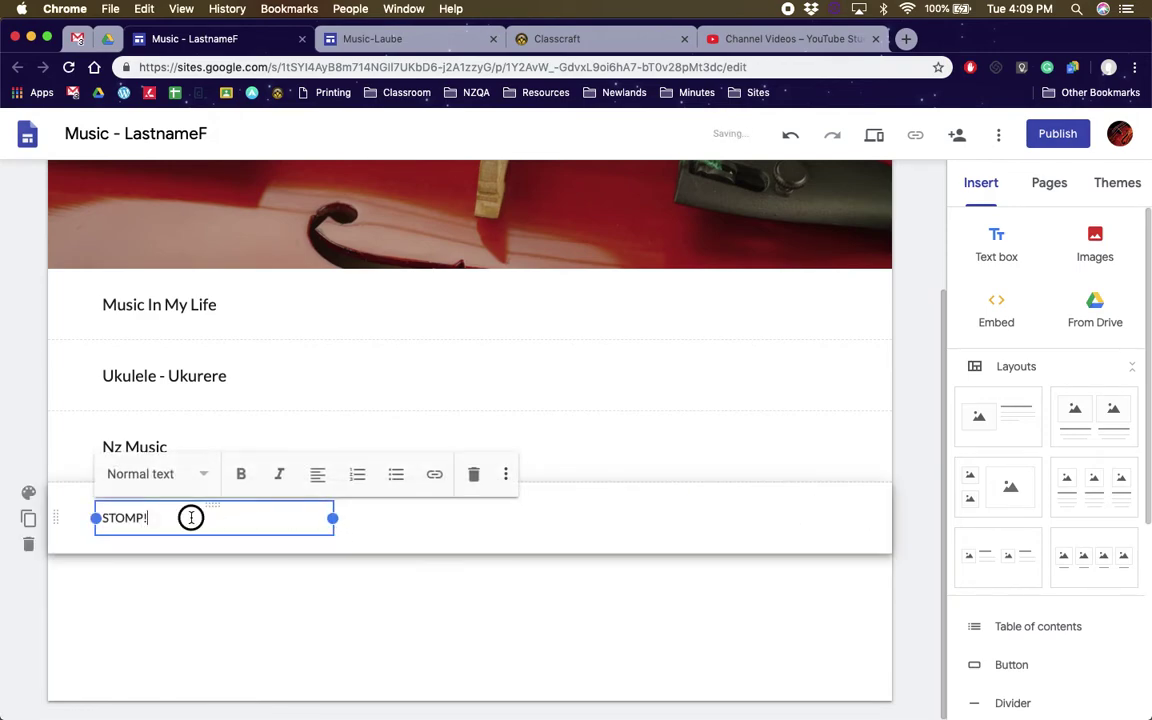
# Style the "STOMP!" text as a Sub-heading
pyautogui.moveTo(174, 518); pyautogui.dragTo(115, 510)
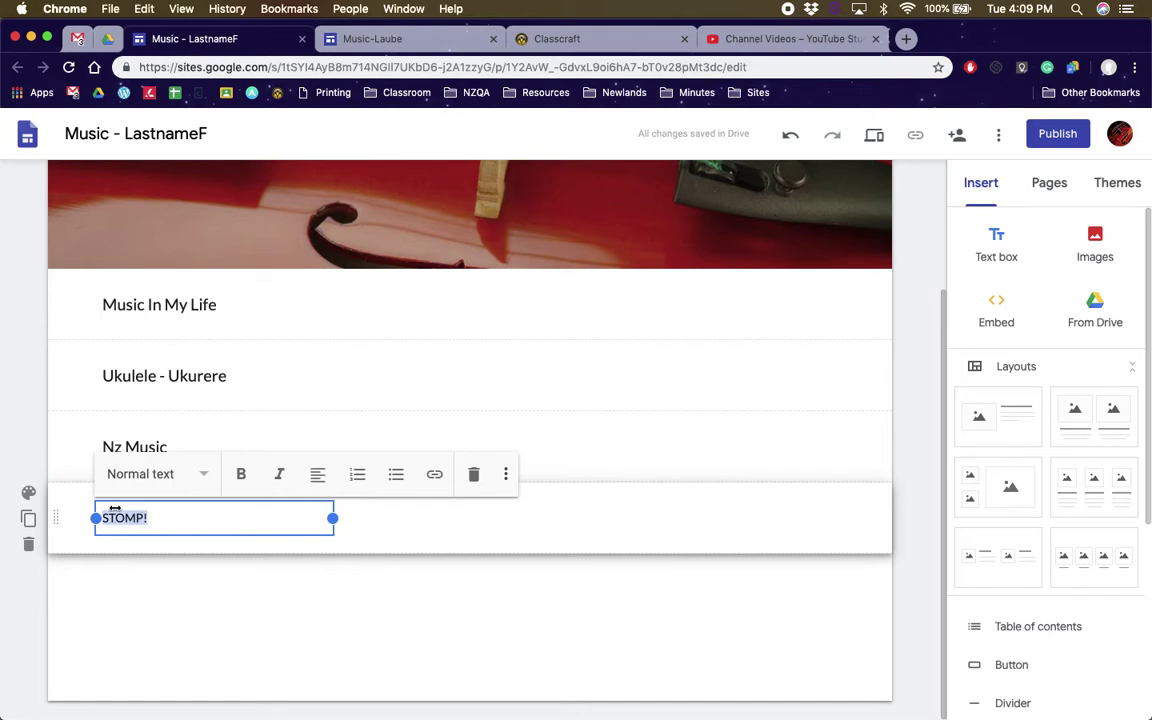
pyautogui.click(205, 474)
pyautogui.click(154, 570)
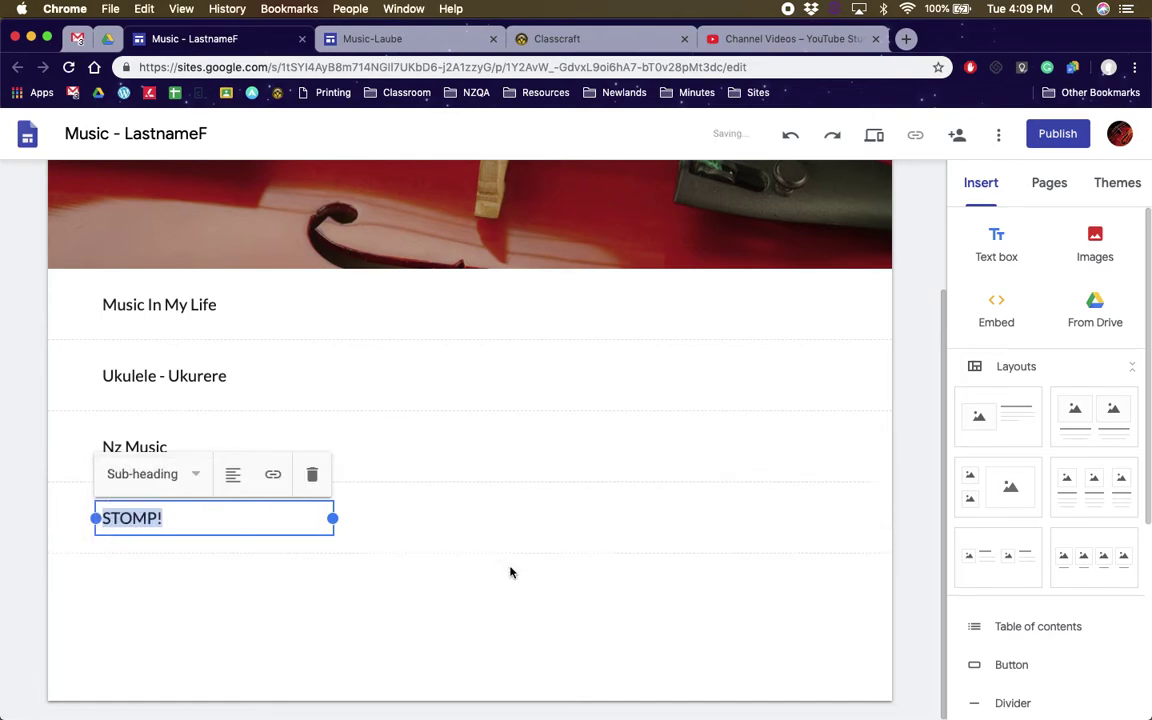
pyautogui.click(314, 615)
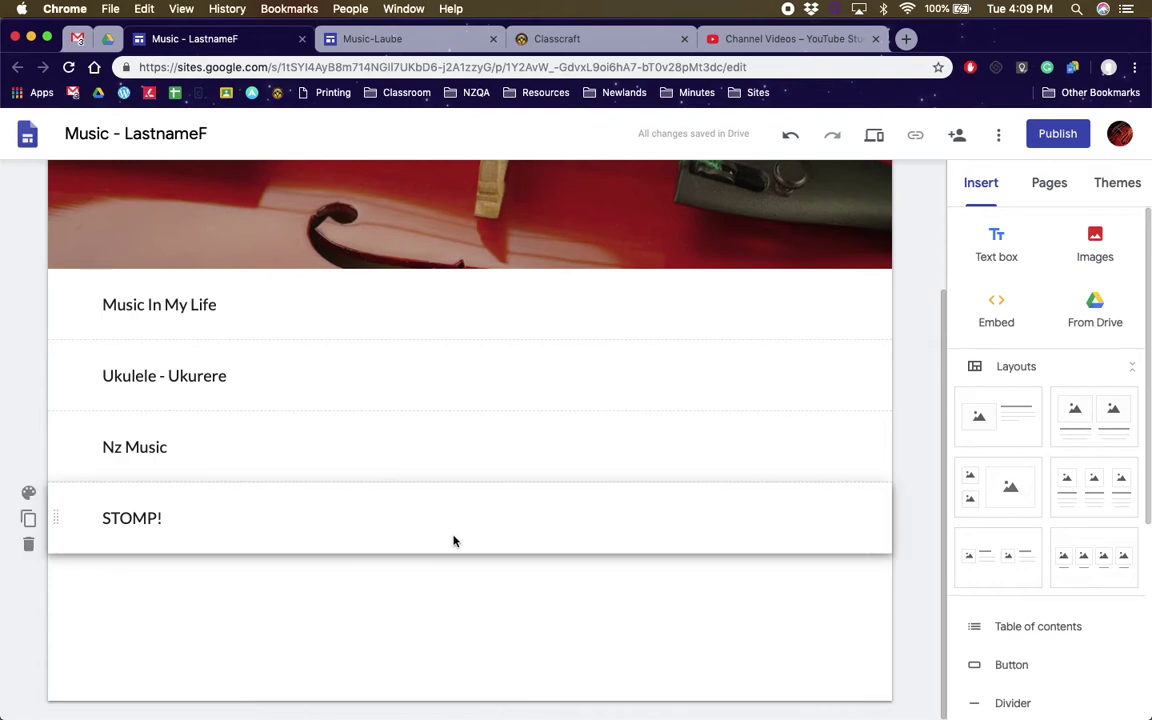
# Move the "STOMP!" text box beside "Music In My Life", and place "Ukulele - Ukurere" after it in the same row
pyautogui.click(177, 518)
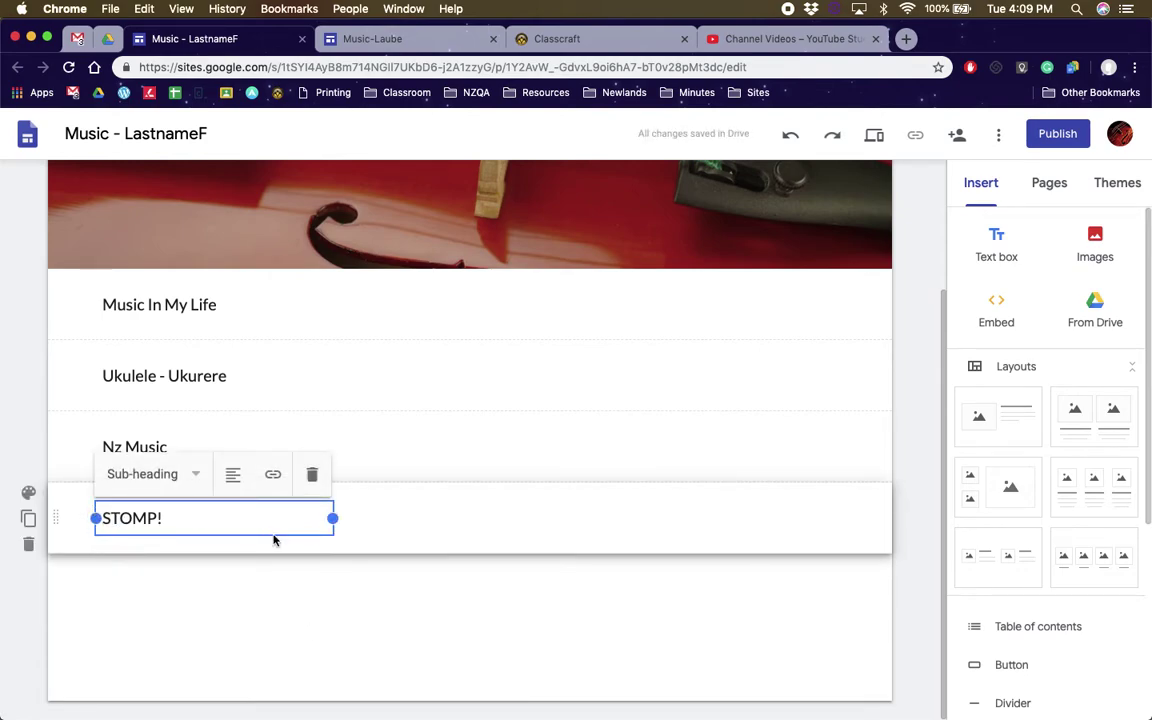
pyautogui.moveTo(274, 532); pyautogui.dragTo(378, 302)
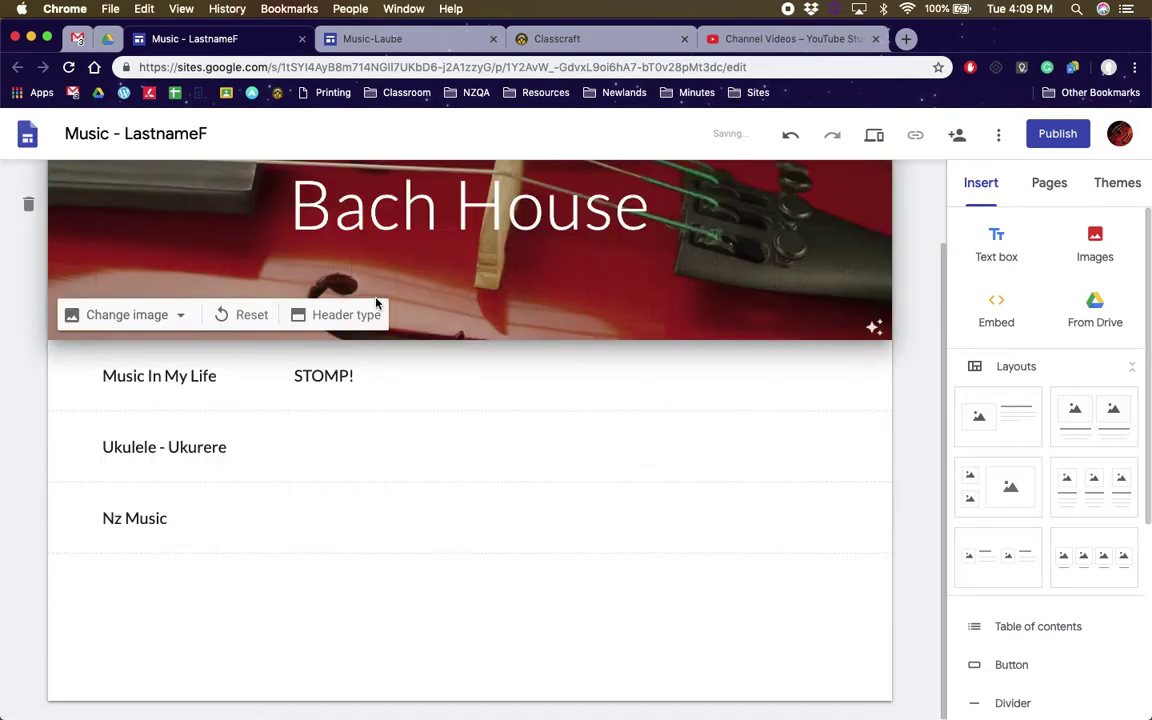
pyautogui.click(159, 442)
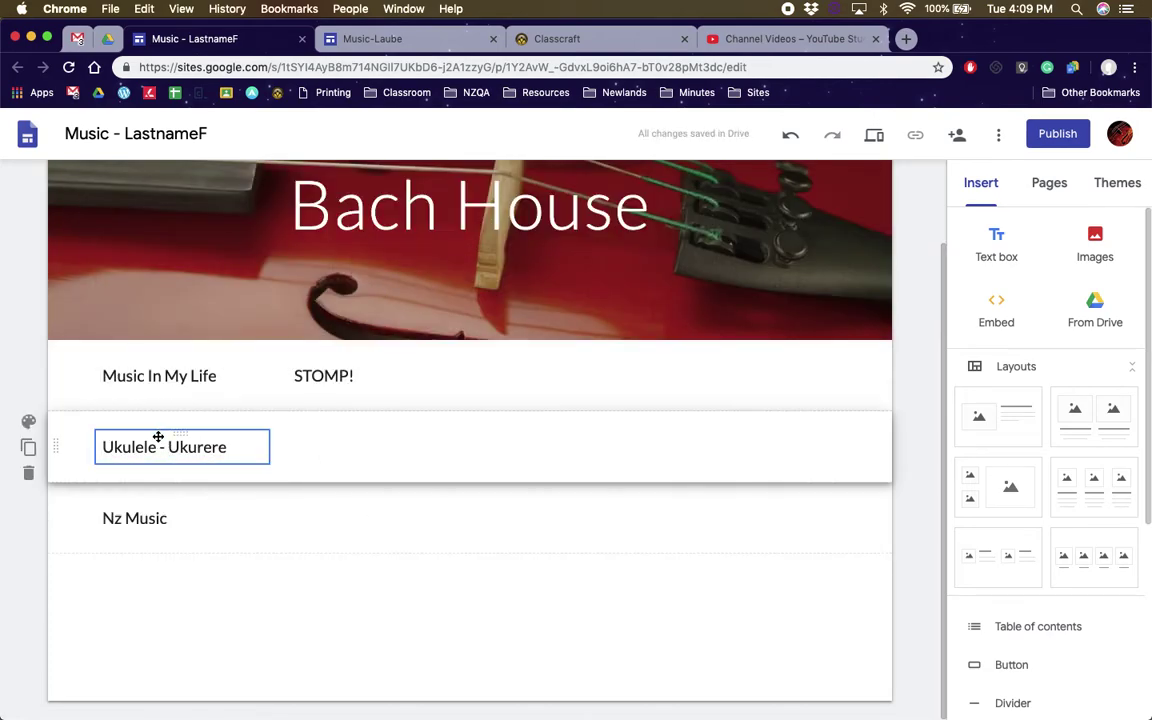
pyautogui.moveTo(159, 440); pyautogui.dragTo(518, 378)
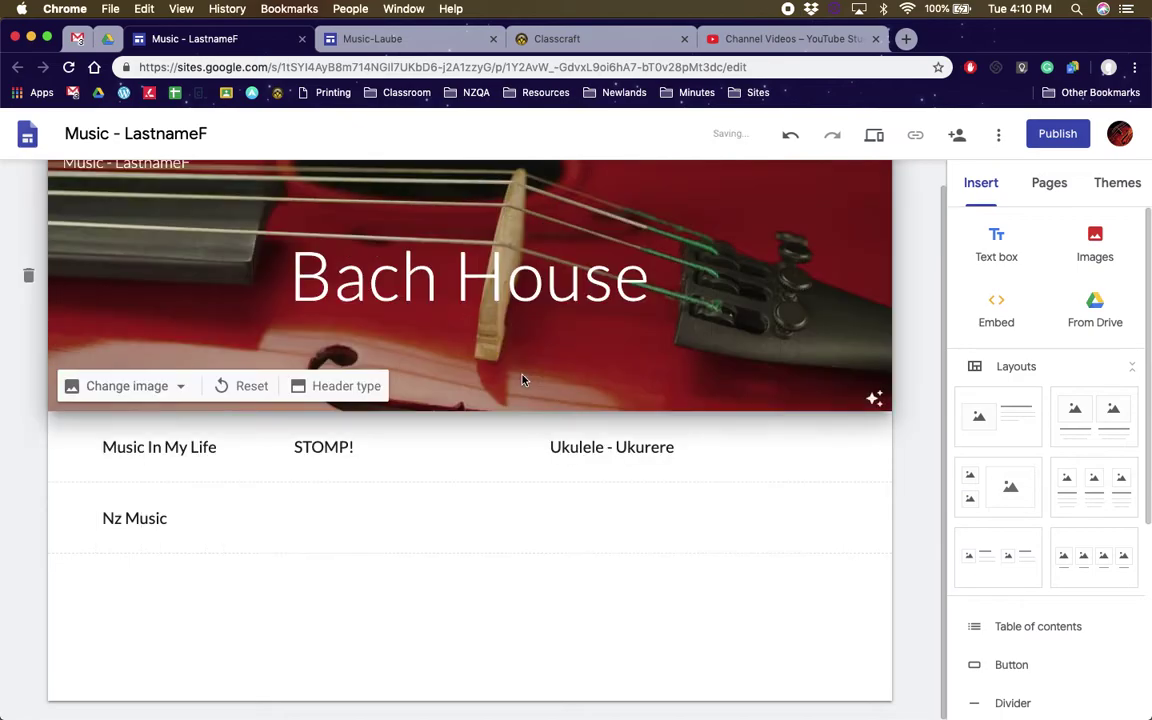
# Narrow the "STOMP!" text box and line up "Ukulele - Ukurere" and "Nz Music" after it in the same row
pyautogui.click(440, 447)
pyautogui.moveTo(522, 447); pyautogui.dragTo(460, 451)
pyautogui.click(579, 444)
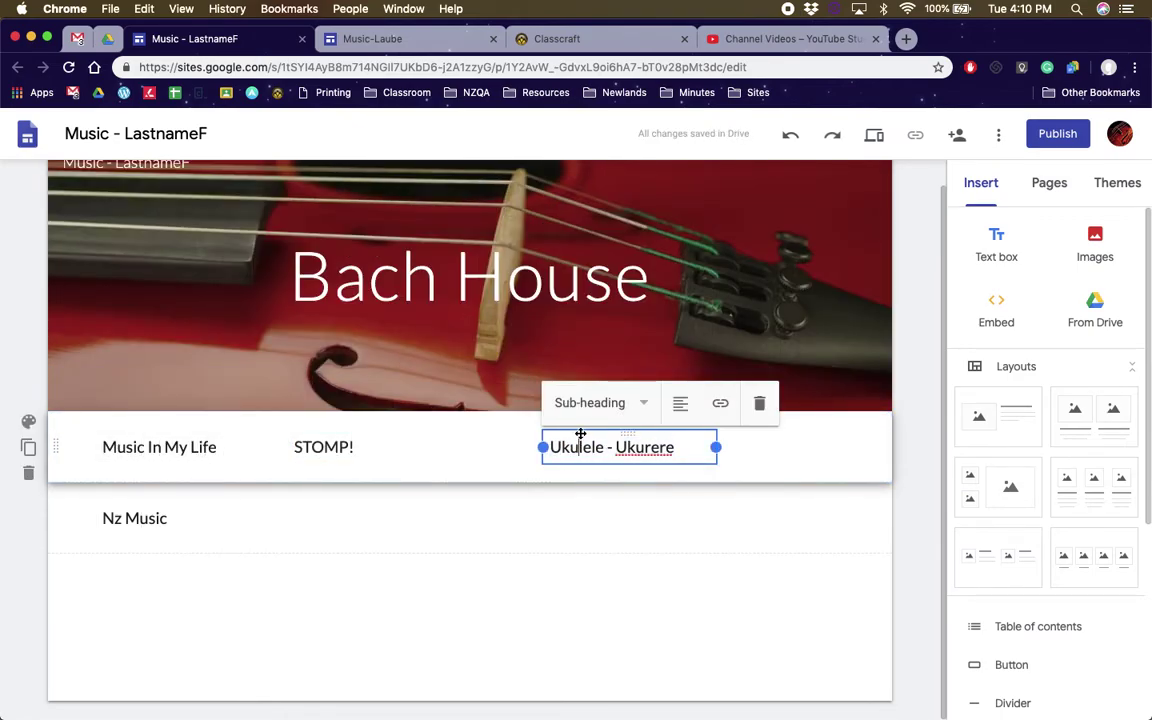
pyautogui.moveTo(579, 433); pyautogui.dragTo(496, 440)
pyautogui.click(129, 504)
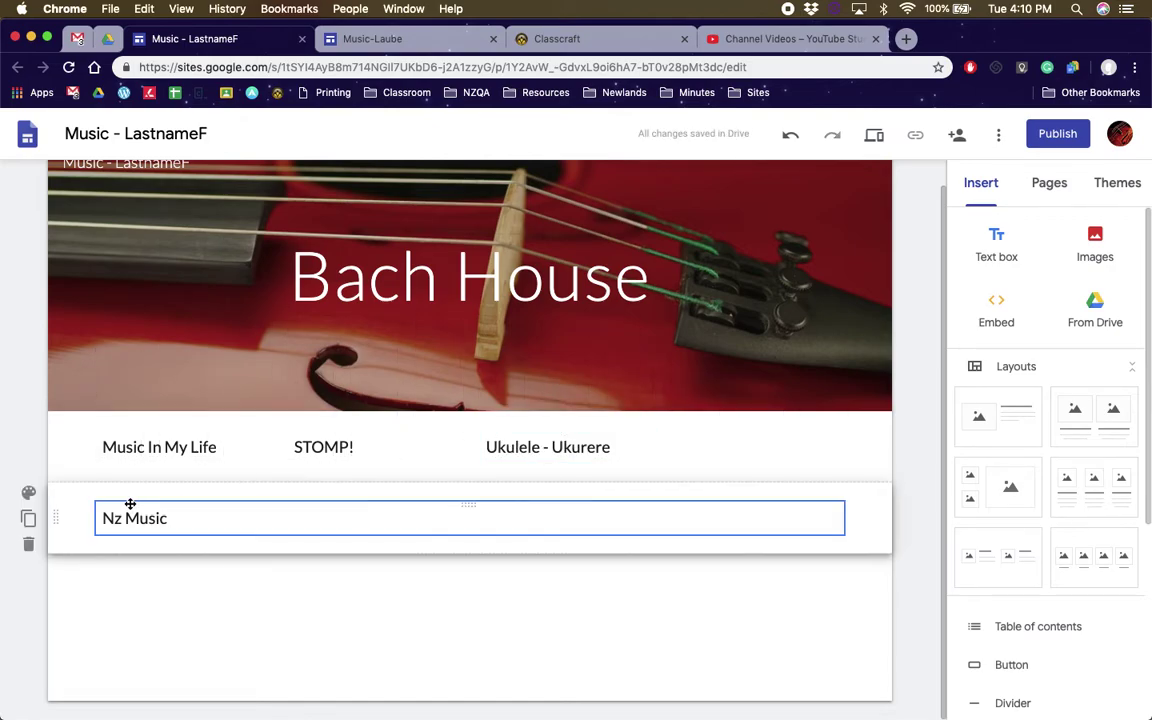
pyautogui.moveTo(134, 503); pyautogui.dragTo(728, 440)
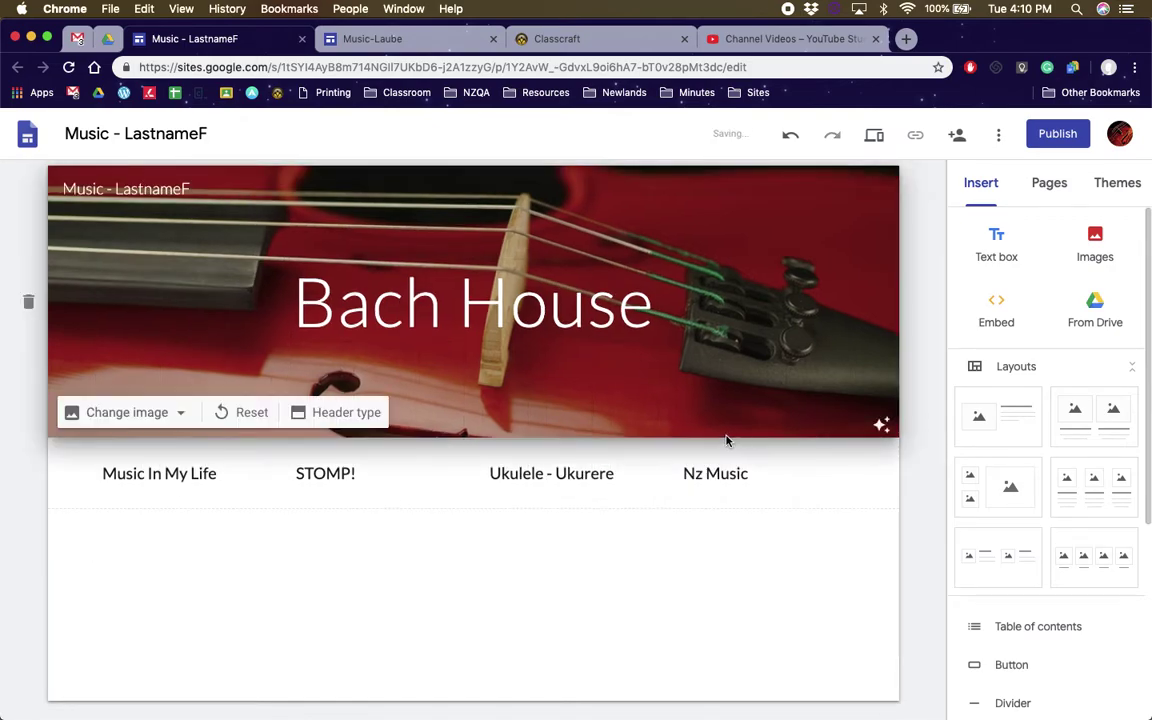
# Centre-align the "STOMP!" and "Nz Music" text within their text boxes
pyautogui.click(406, 479)
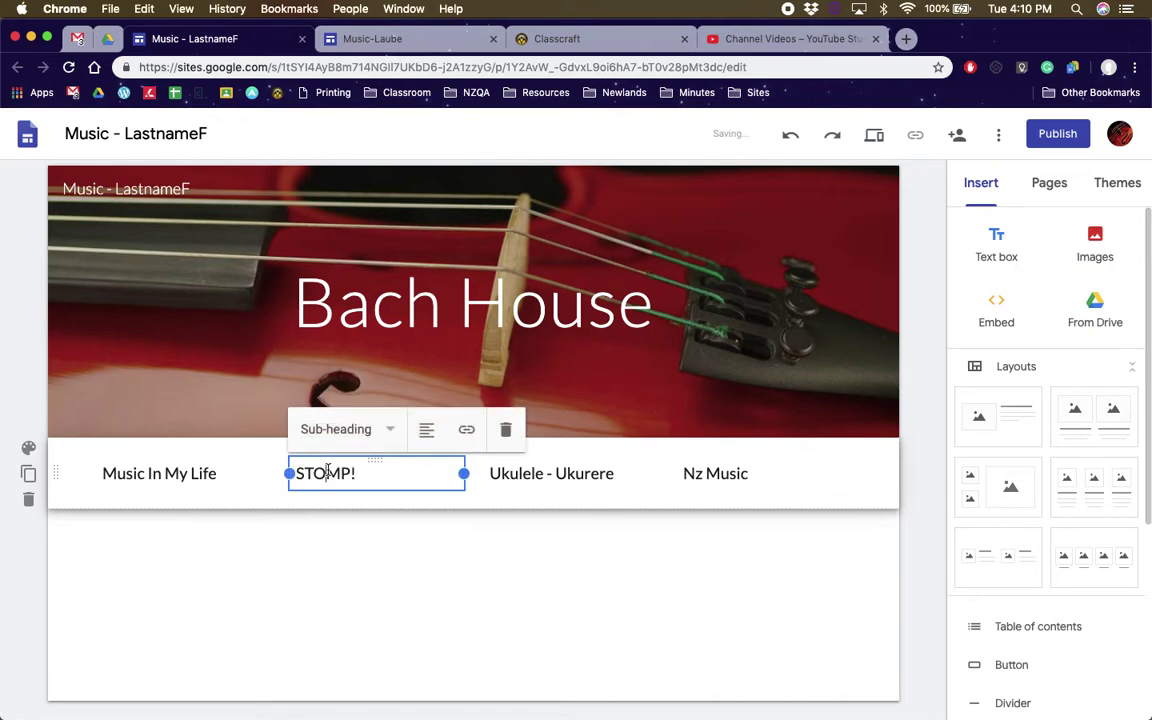
pyautogui.click(428, 431)
pyautogui.click(384, 497)
pyautogui.click(271, 552)
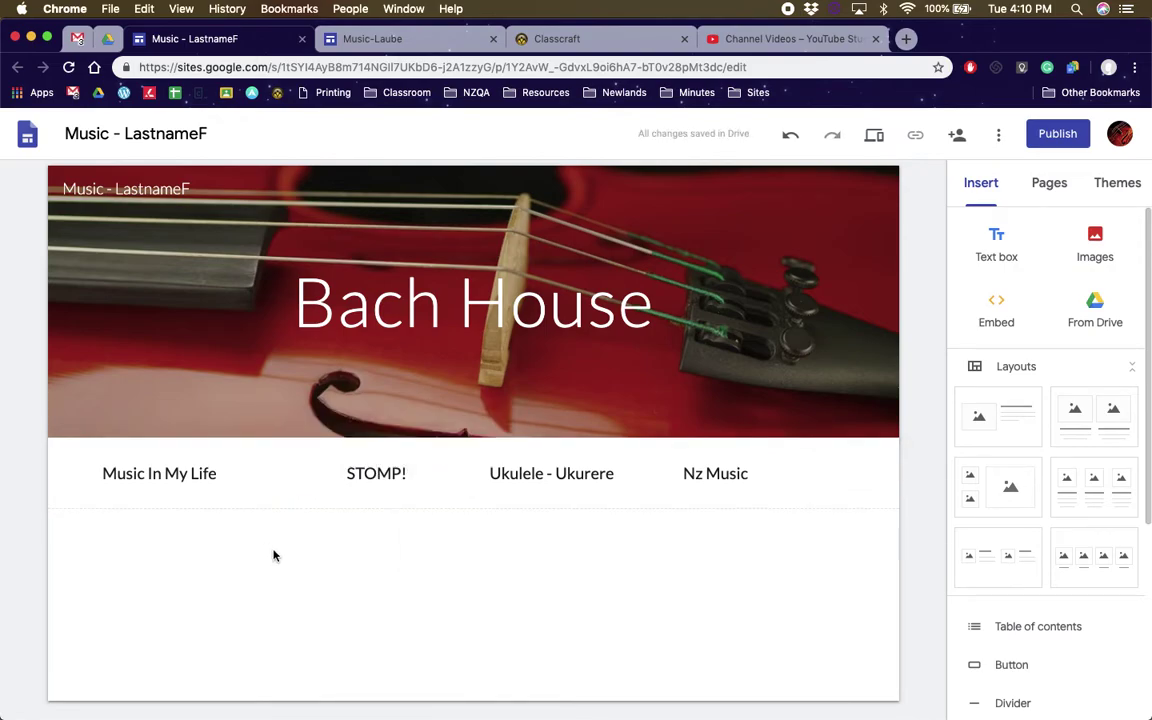
pyautogui.click(748, 474)
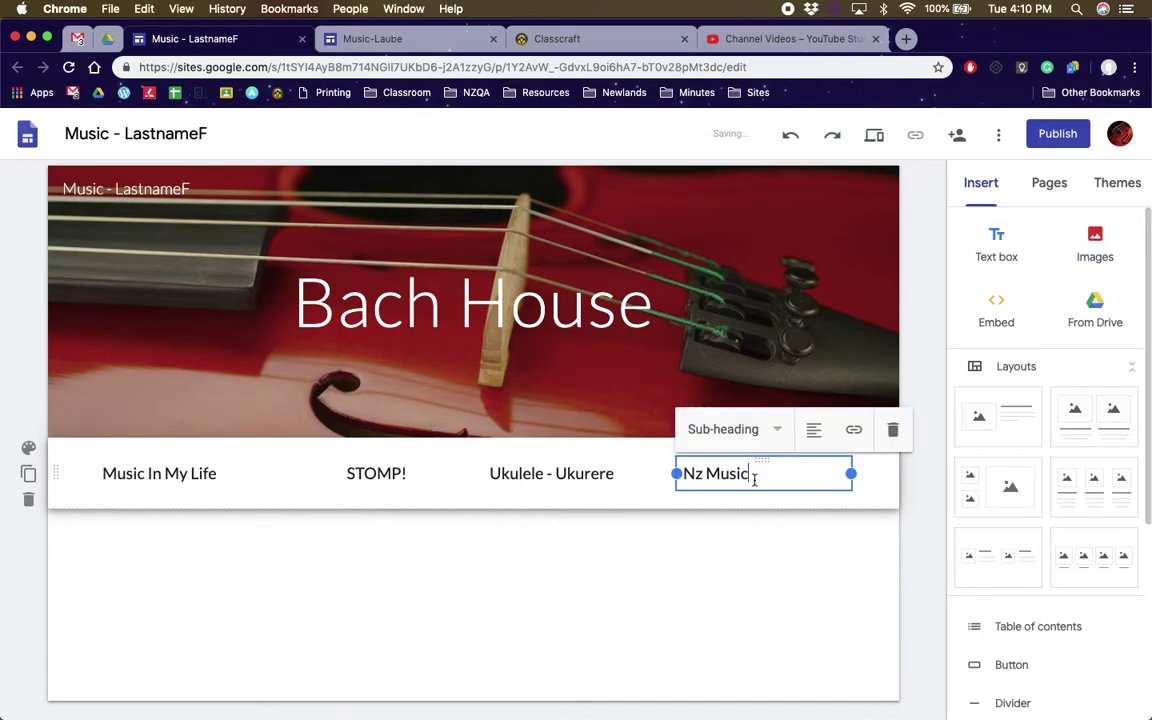
pyautogui.click(811, 429)
pyautogui.click(806, 472)
pyautogui.click(569, 560)
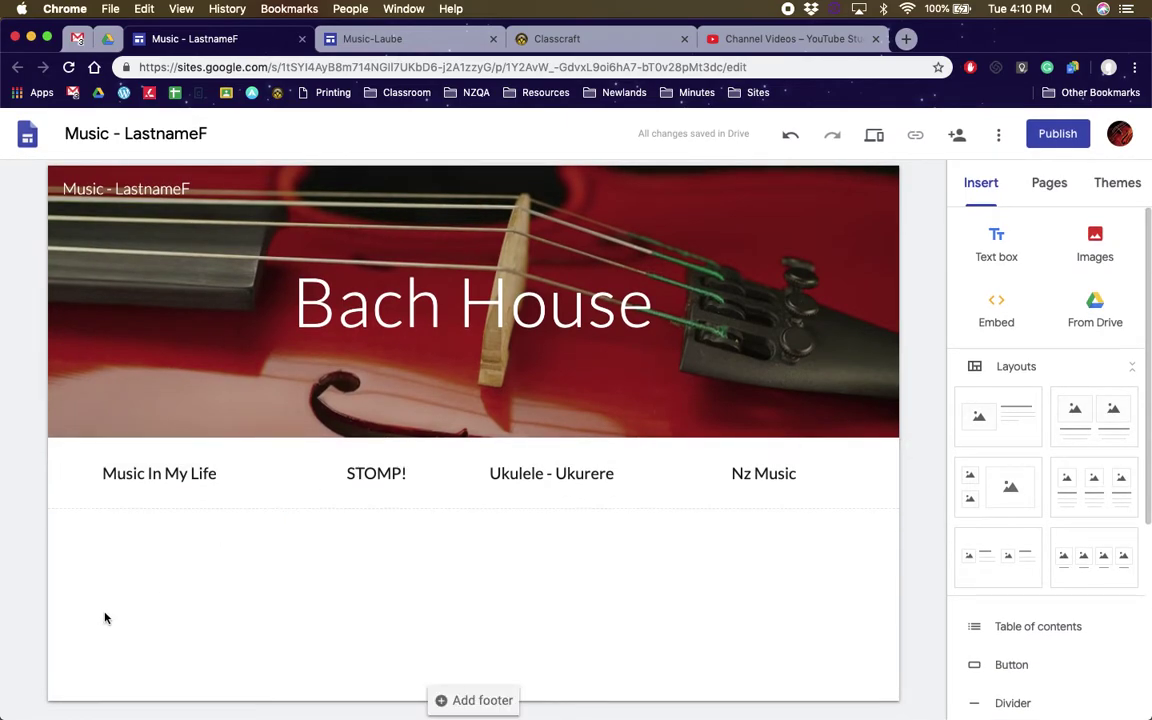
# Start inserting an image in the empty area below the topic row and search Google images for "Drake"
pyautogui.doubleClick(277, 566)
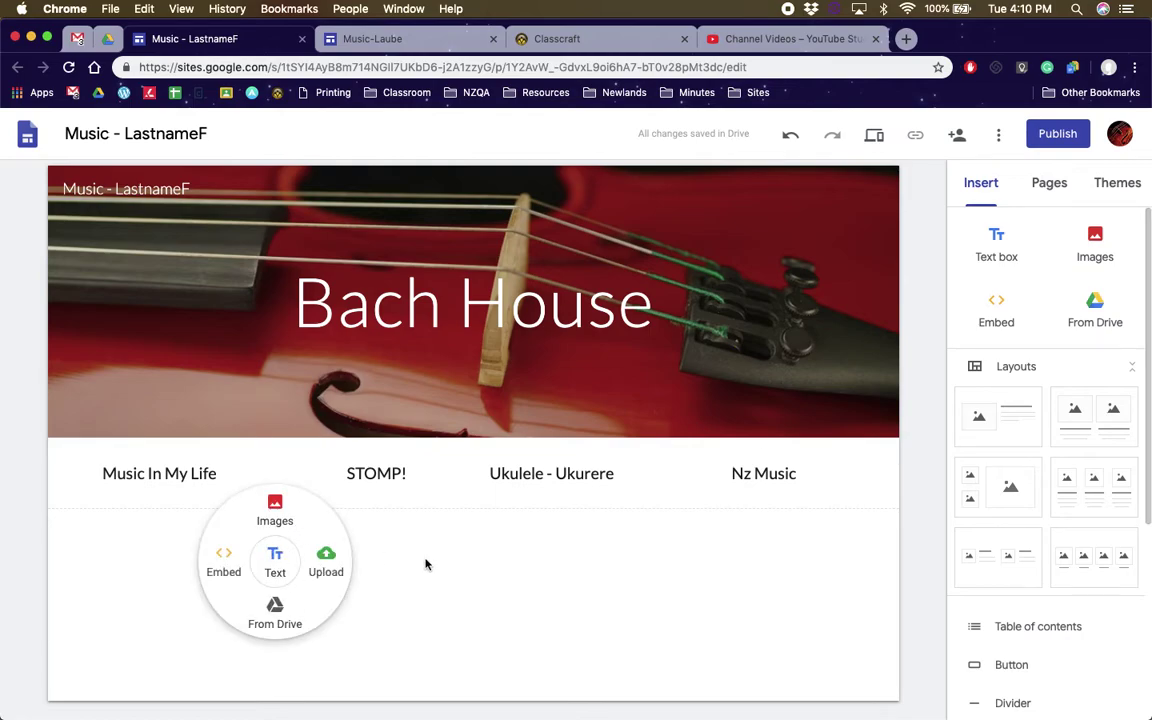
pyautogui.click(425, 565)
pyautogui.doubleClick(290, 583)
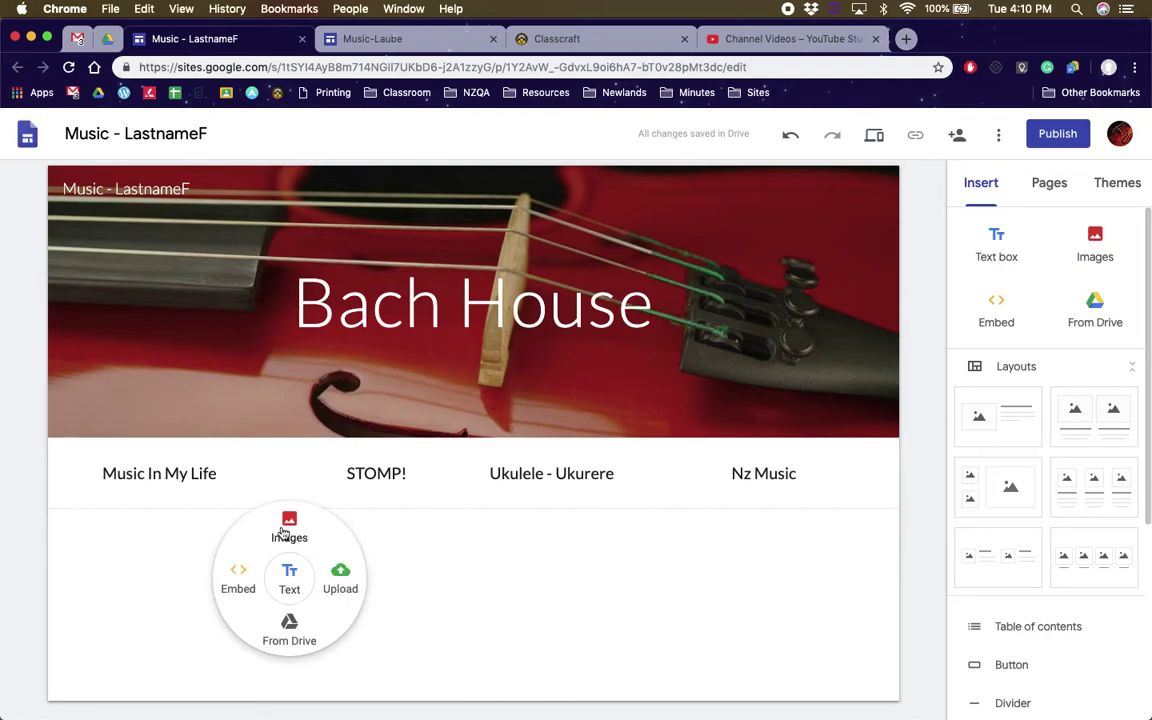
pyautogui.click(285, 532)
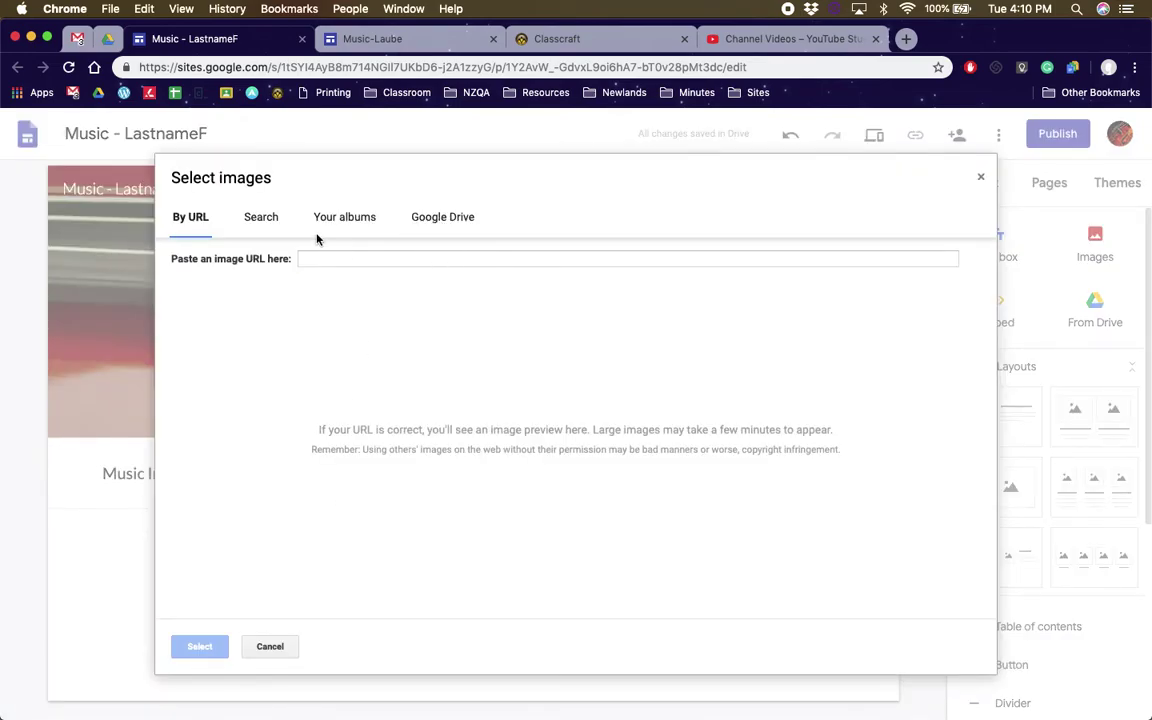
pyautogui.click(266, 219)
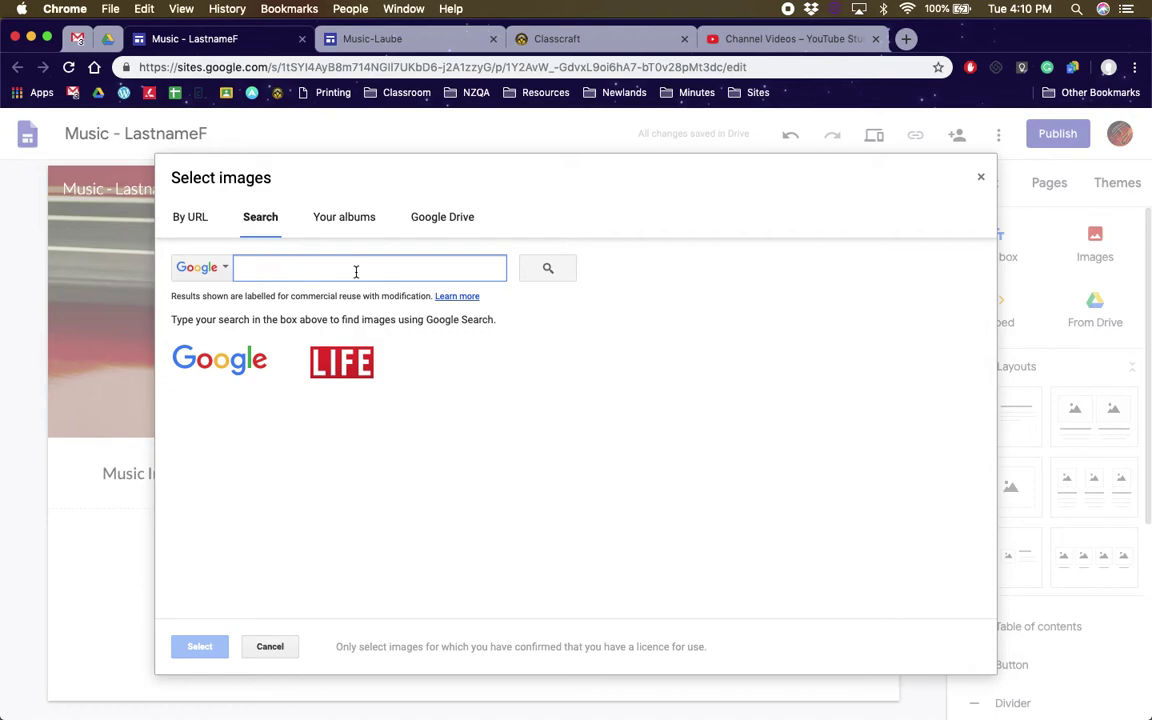
pyautogui.write('Drake')
pyautogui.press('Return')
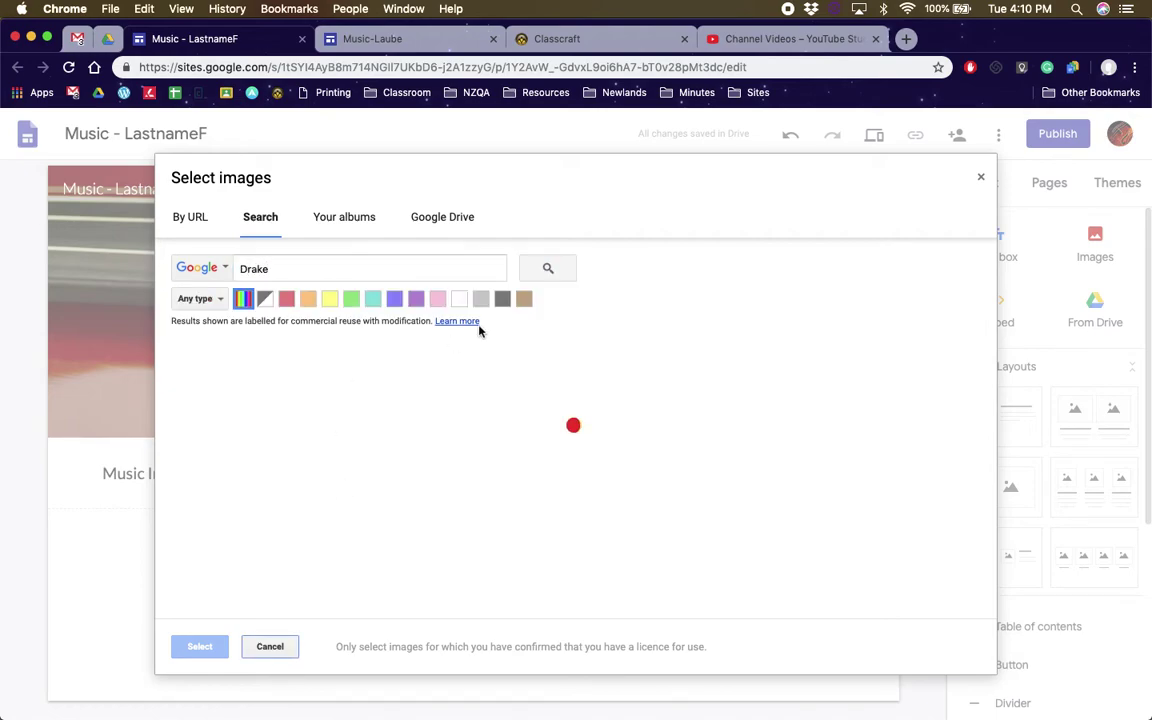
# Insert the photo of Drake in dark clothing holding a microphone against a teal background below the topic row
pyautogui.scroll(-3, 456, 459)
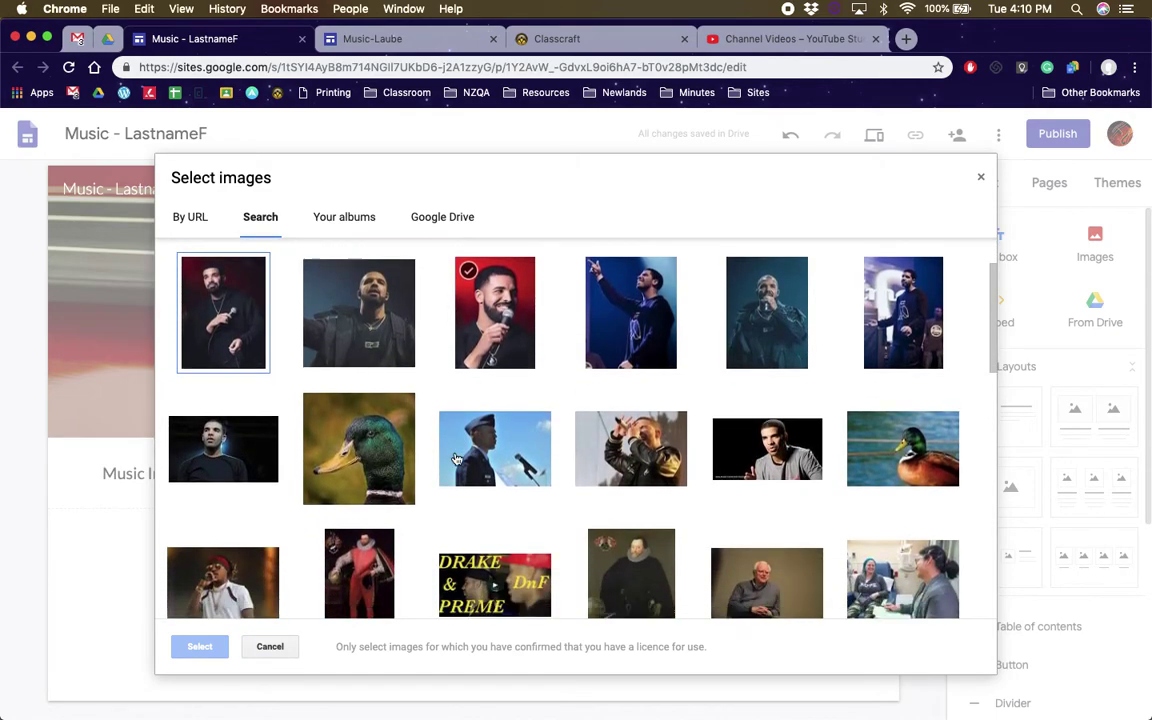
pyautogui.scroll(2, 456, 459)
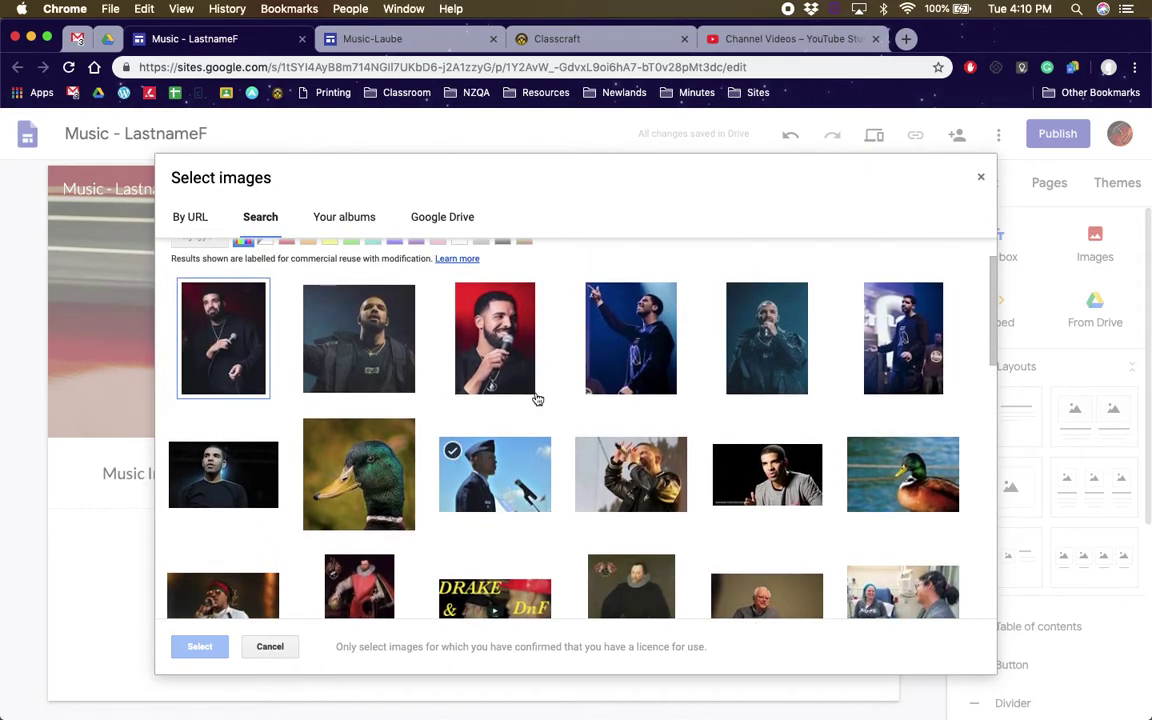
pyautogui.click(765, 340)
pyautogui.click(200, 647)
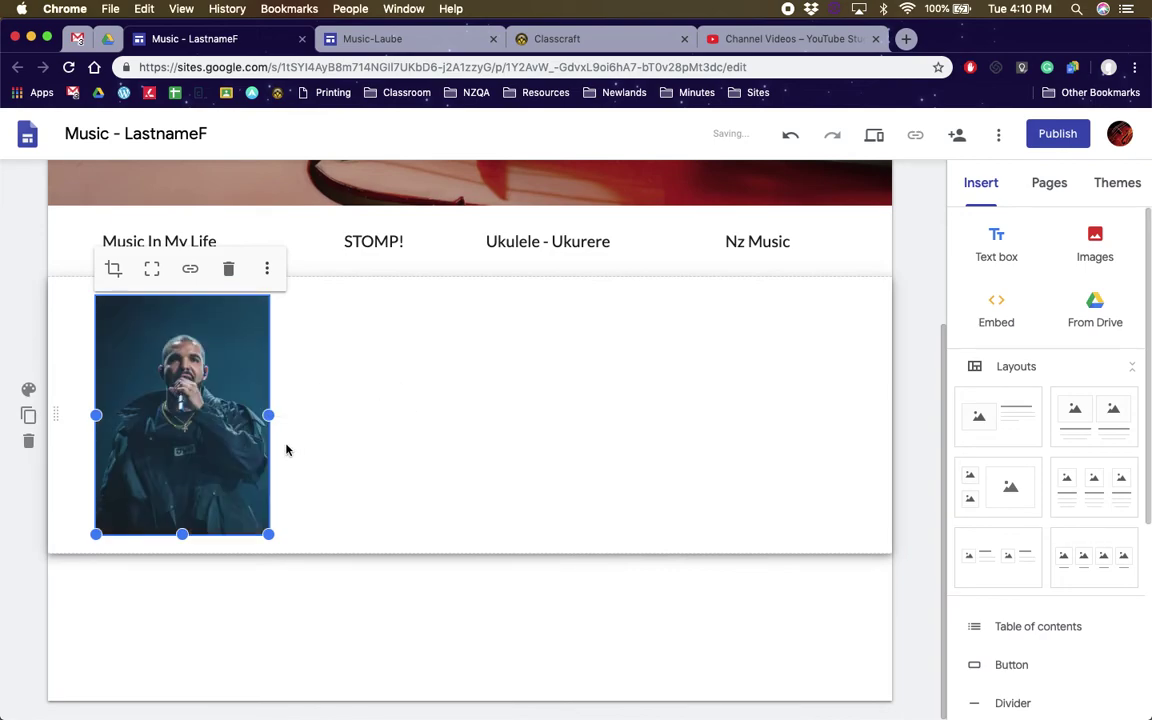
# Move the Drake photo to the middle of its section and enlarge it to nearly half the section's width
pyautogui.moveTo(230, 388); pyautogui.dragTo(470, 400)
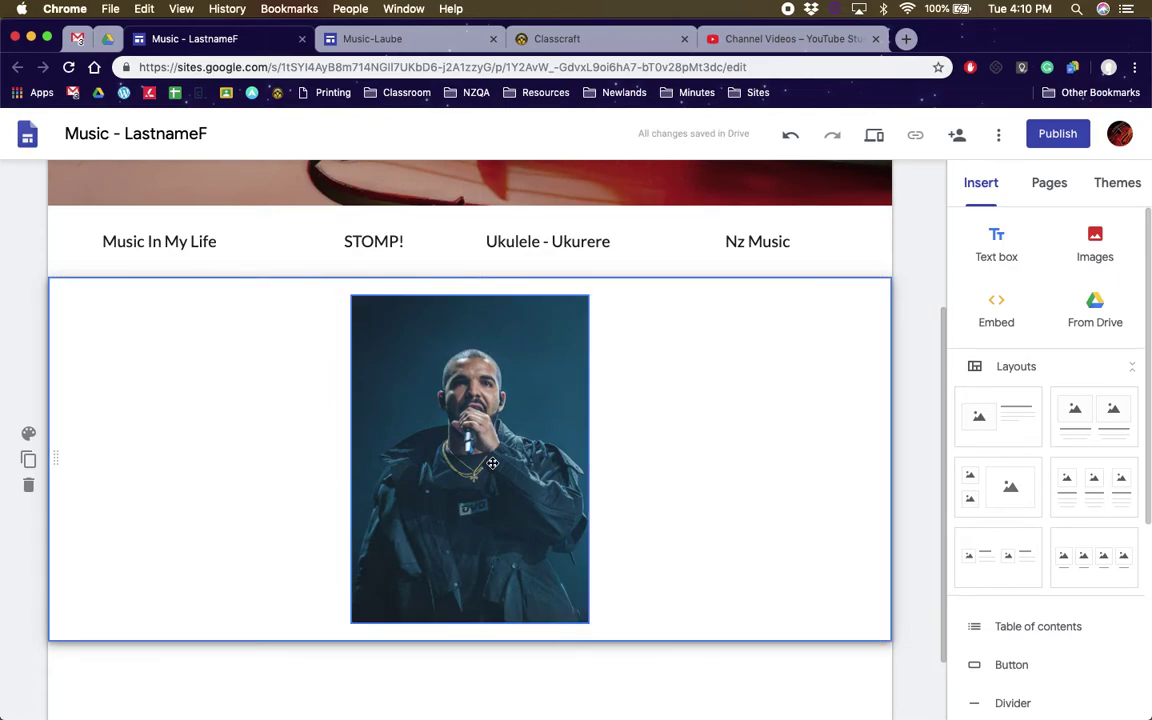
pyautogui.click(587, 622)
pyautogui.moveTo(587, 622); pyautogui.dragTo(652, 674)
pyautogui.moveTo(401, 447); pyautogui.dragTo(455, 467)
pyautogui.click(113, 381)
# Look over the page layout from the Bach House header down to the end of the enlarged photo
pyautogui.scroll(-2, 152, 455)
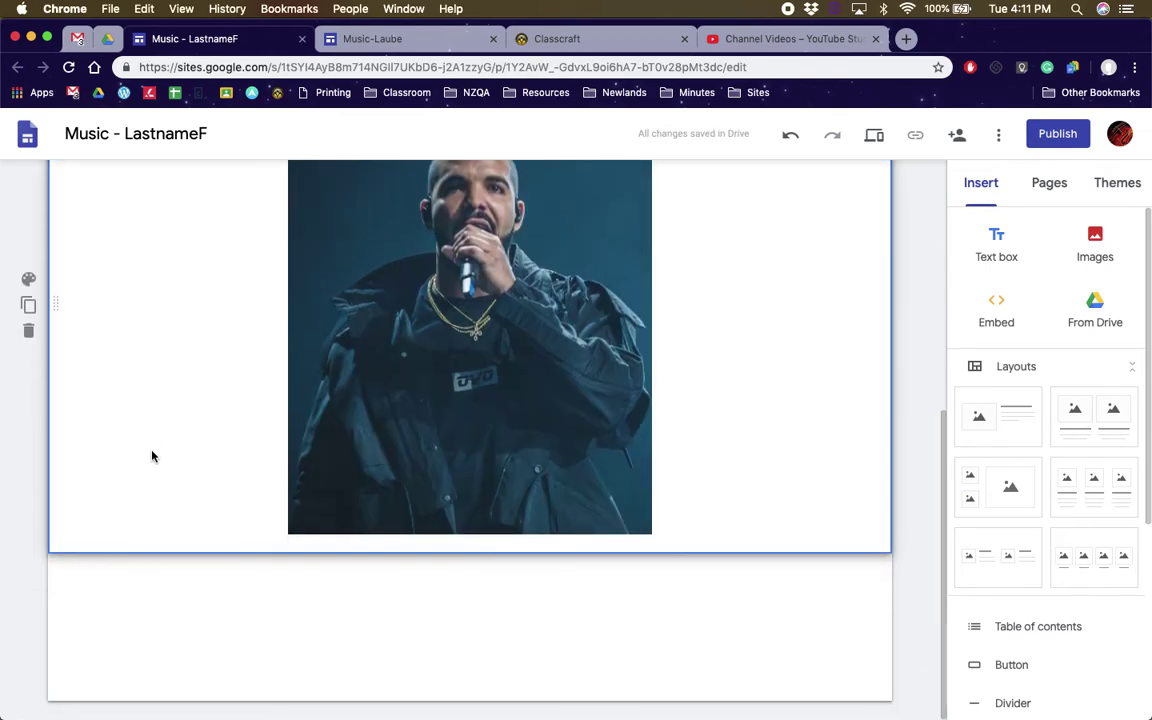
pyautogui.scroll(5, 152, 455)
pyautogui.scroll(-3, 152, 455)
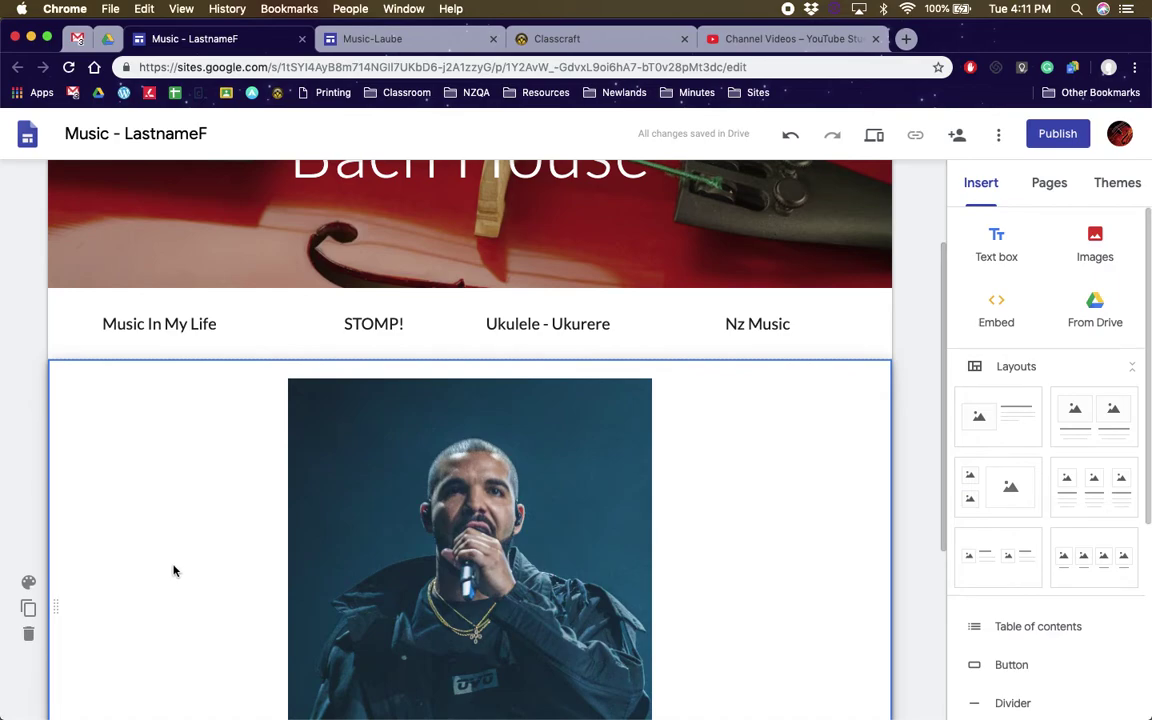
pyautogui.scroll(-6, 328, 579)
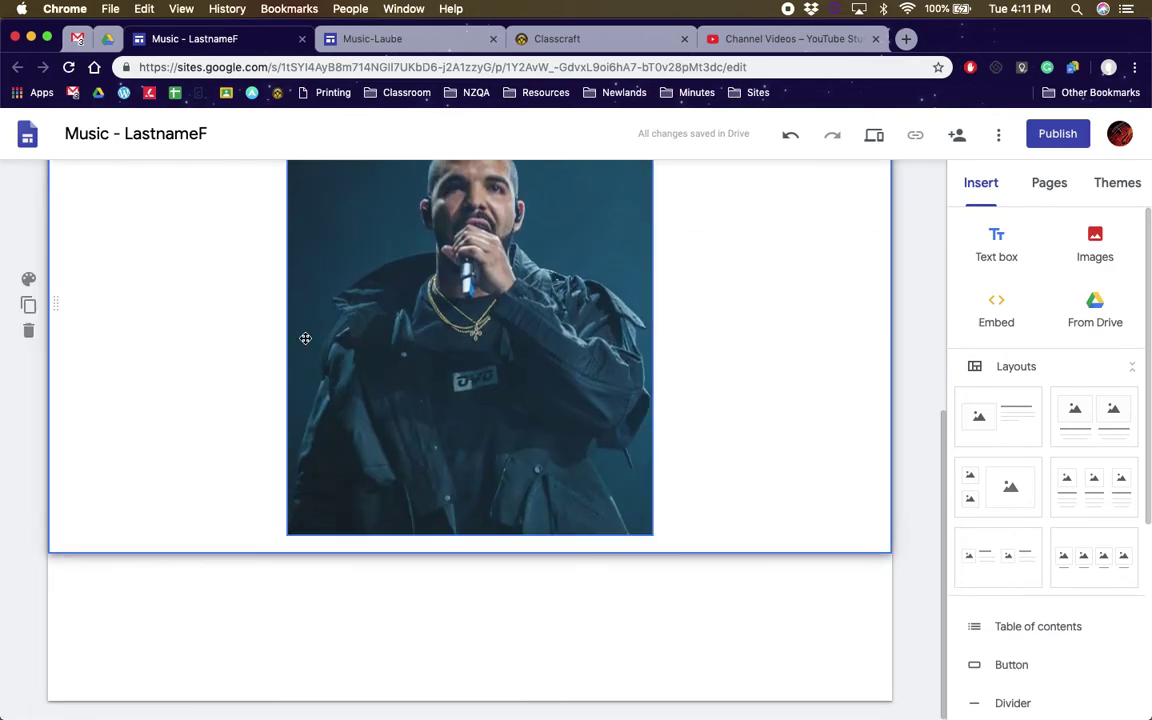
pyautogui.scroll(3, 305, 338)
pyautogui.scroll(1, 305, 338)
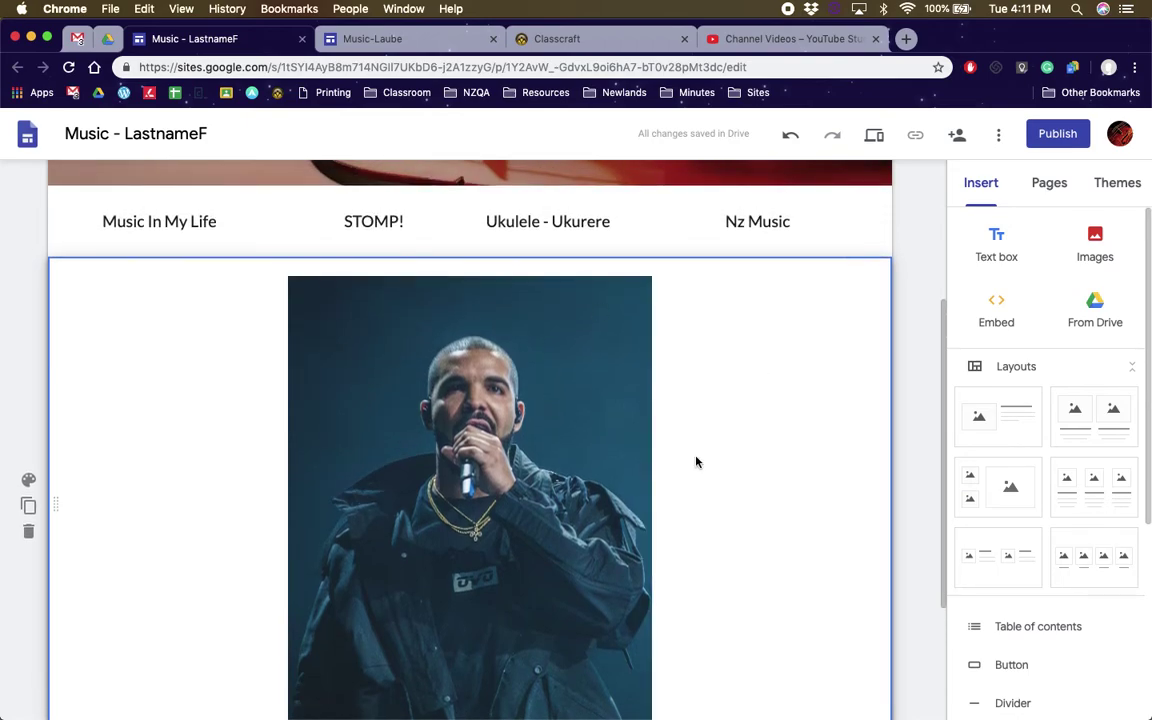
pyautogui.scroll(4, 405, 447)
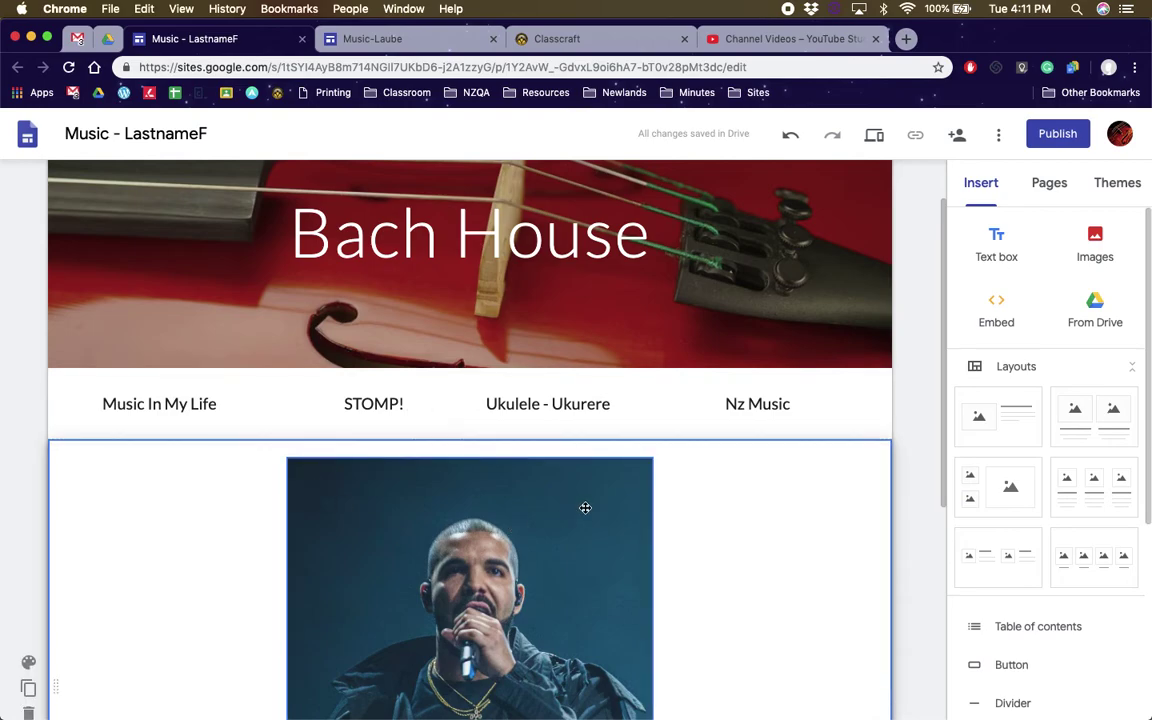
pyautogui.scroll(2, 761, 524)
# Try the Impression, Level and Vision themes on the site and settle on the Diplomat theme
pyautogui.click(1117, 190)
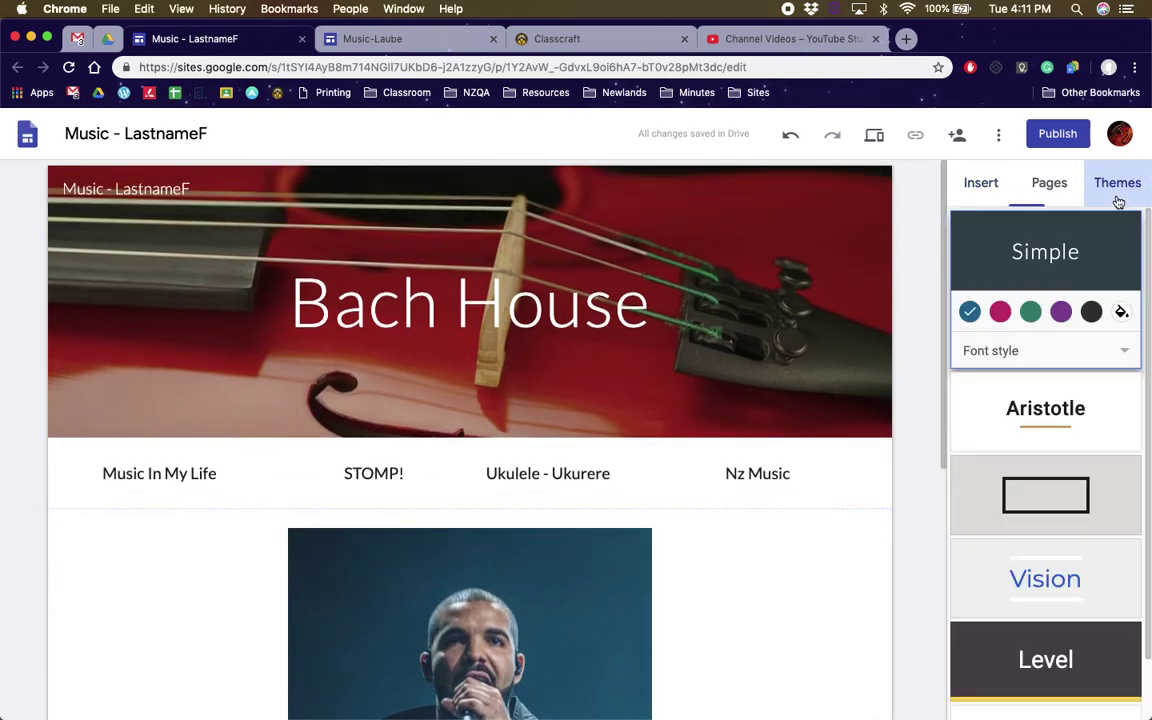
pyautogui.scroll(-1, 1000, 600)
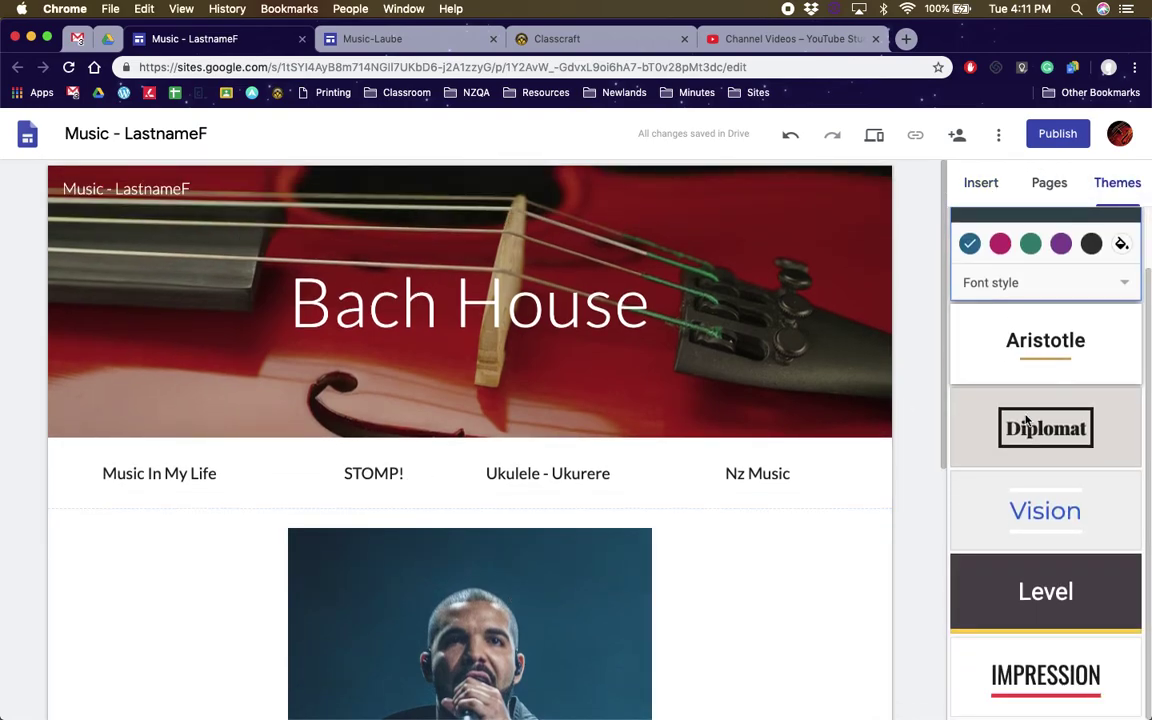
pyautogui.click(1005, 680)
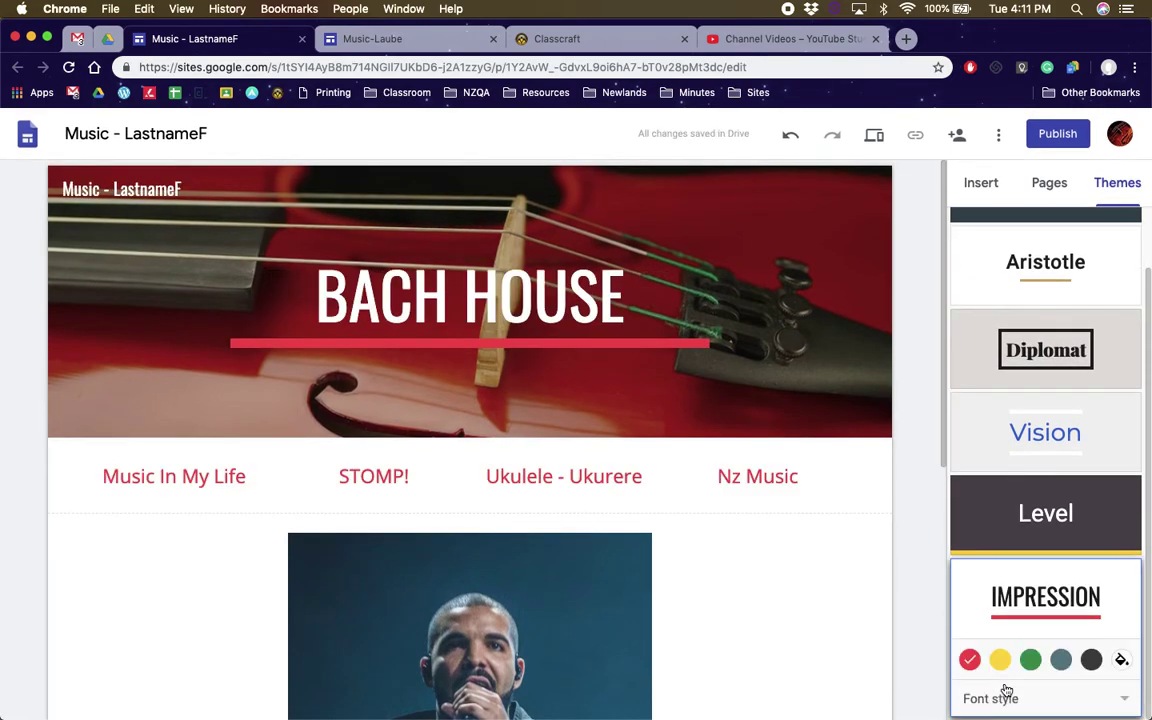
pyautogui.click(1033, 509)
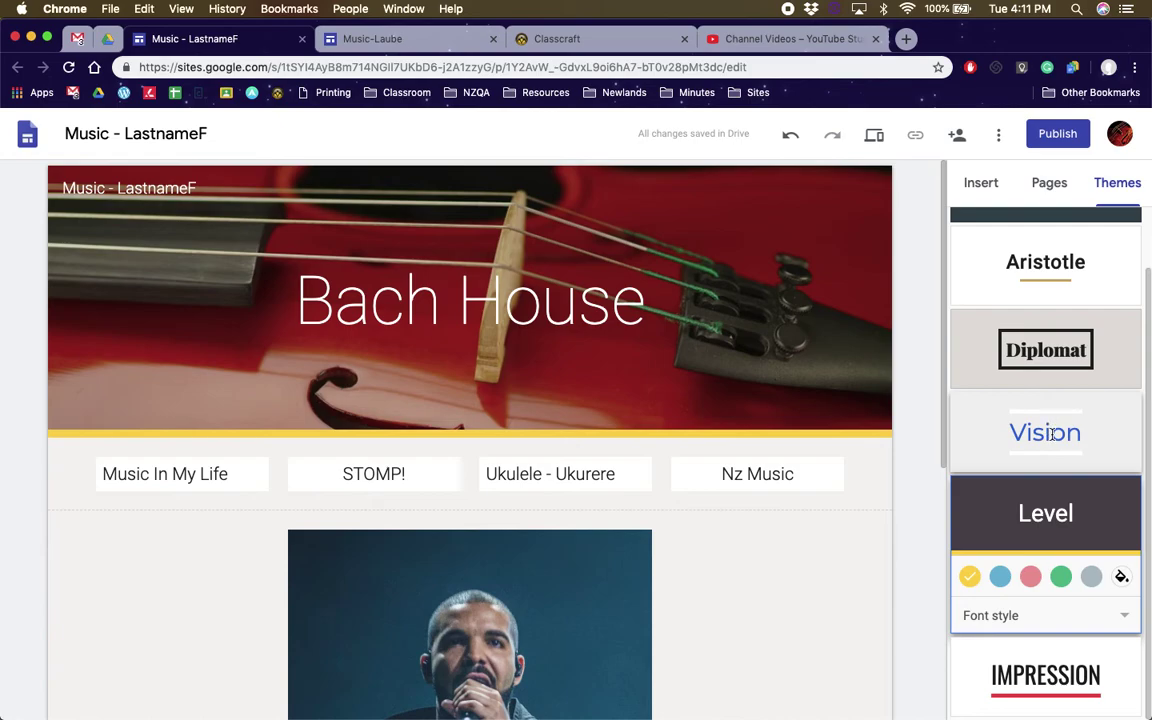
pyautogui.click(1036, 452)
pyautogui.click(1029, 355)
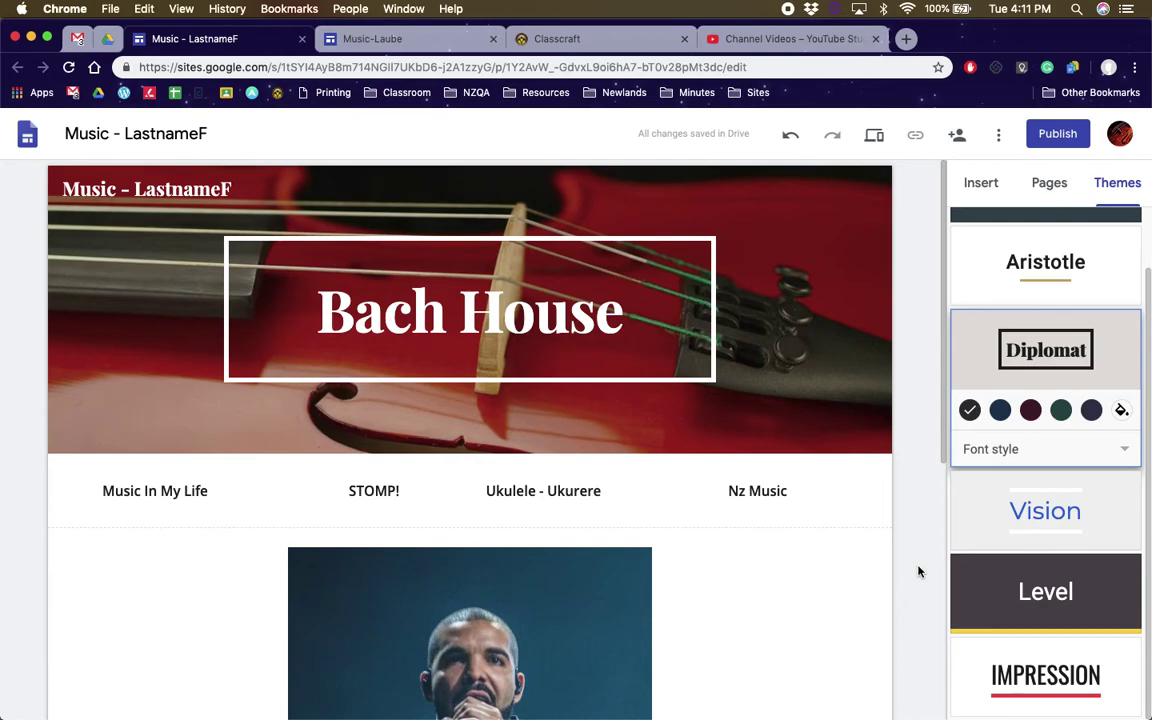
pyautogui.scroll(-3, 918, 571)
pyautogui.scroll(3, 918, 571)
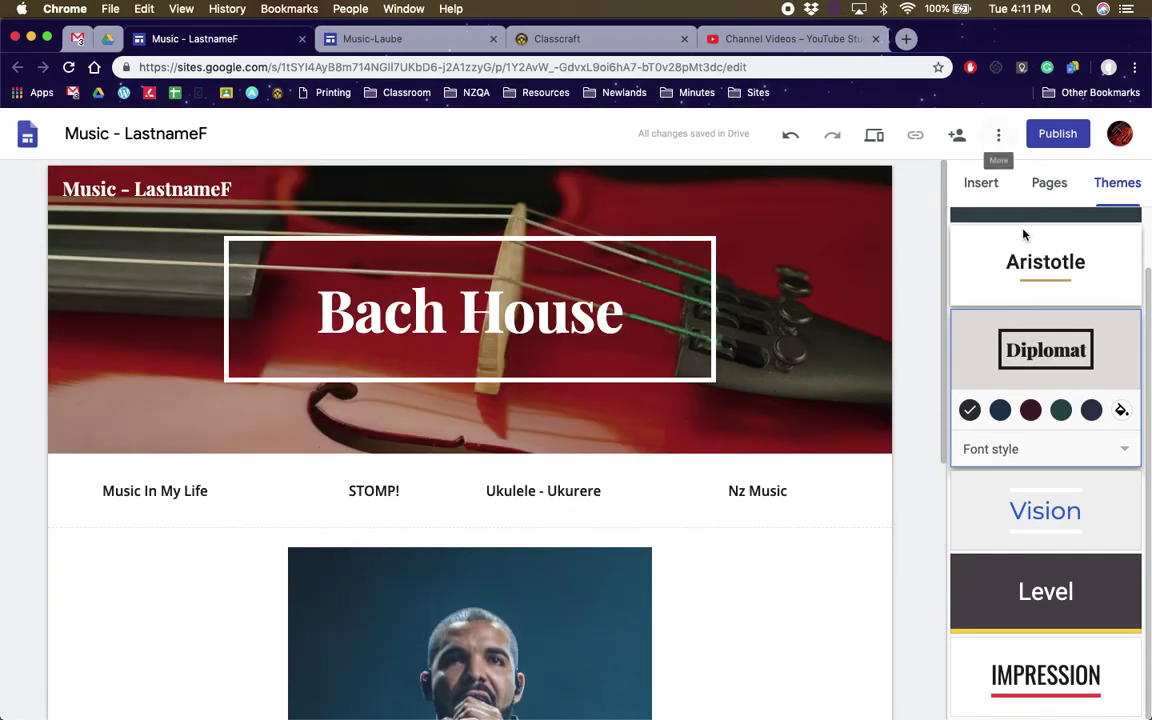
# Publish the site under the web address music-lastnamef and open the published site
pyautogui.click(1037, 138)
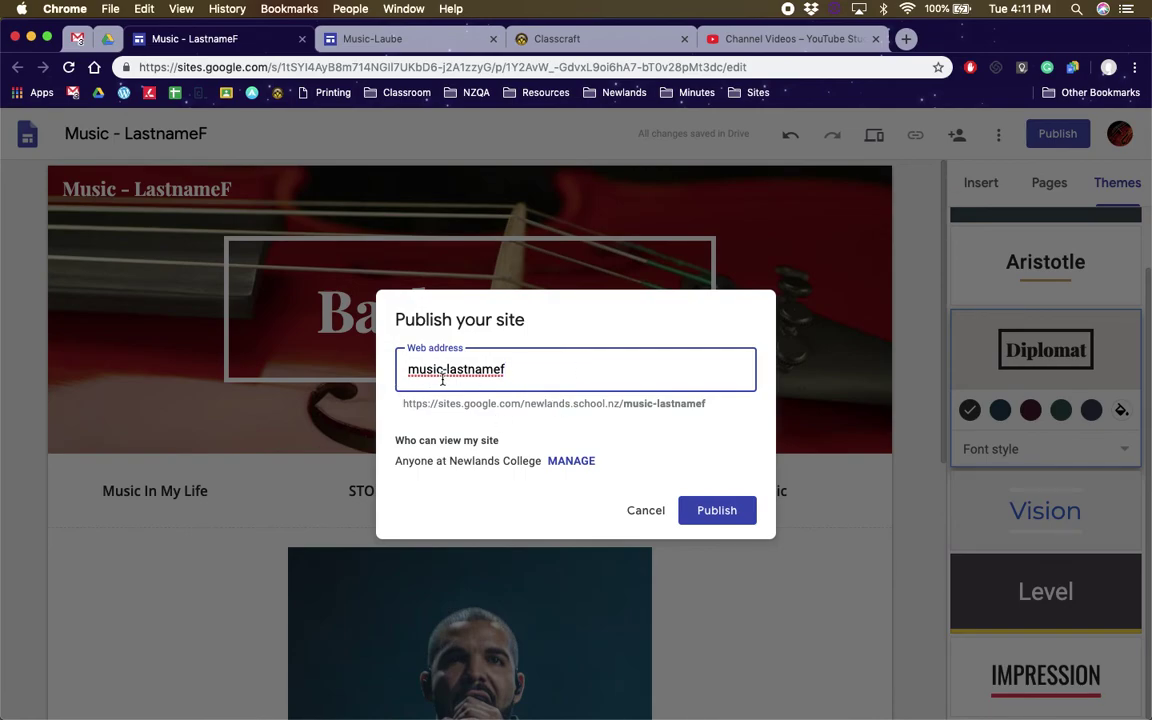
pyautogui.click(715, 510)
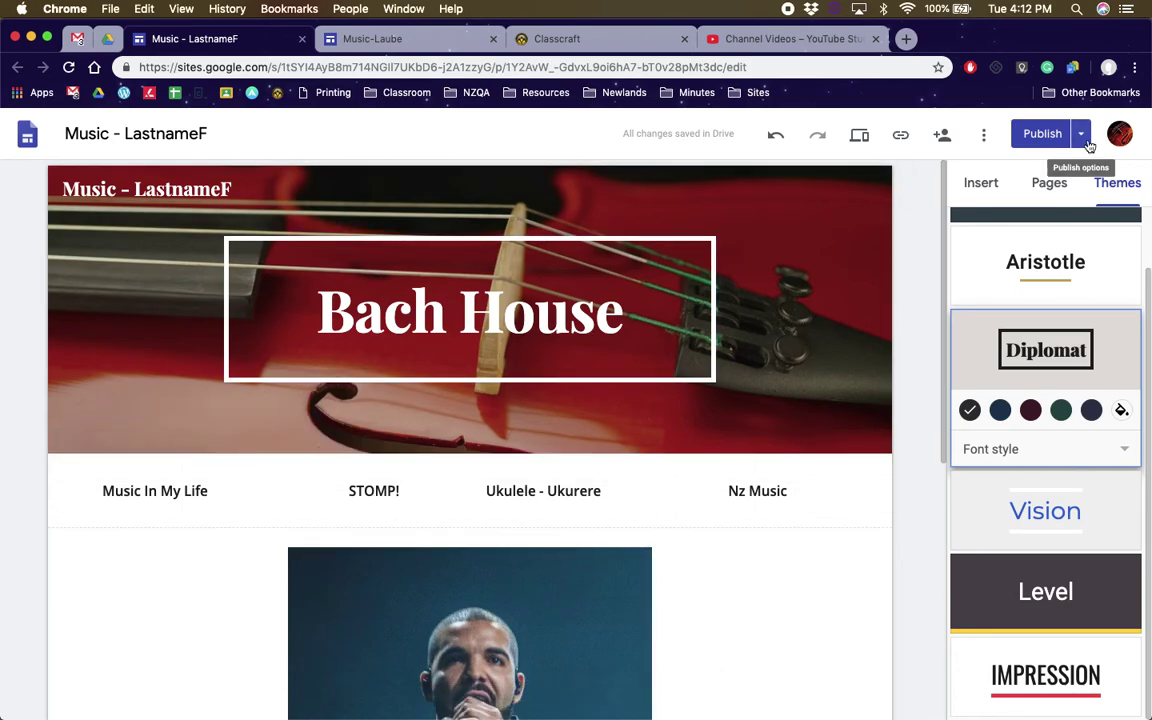
pyautogui.click(1082, 145)
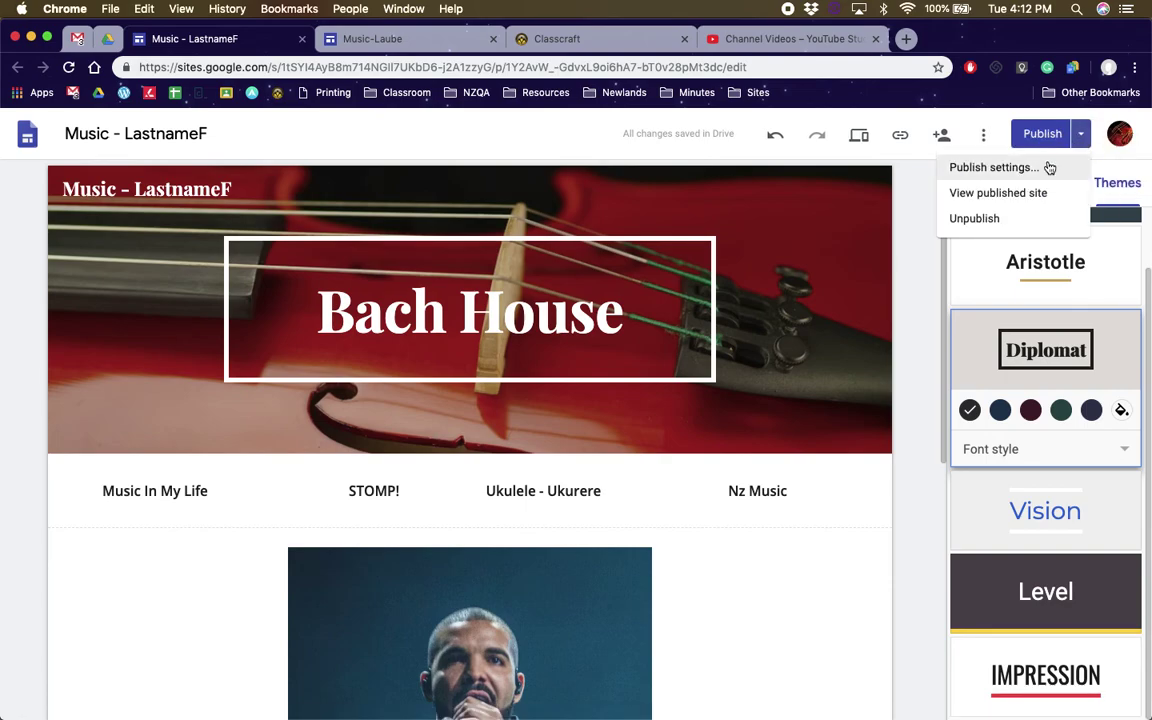
pyautogui.click(985, 165)
pyautogui.click(1078, 136)
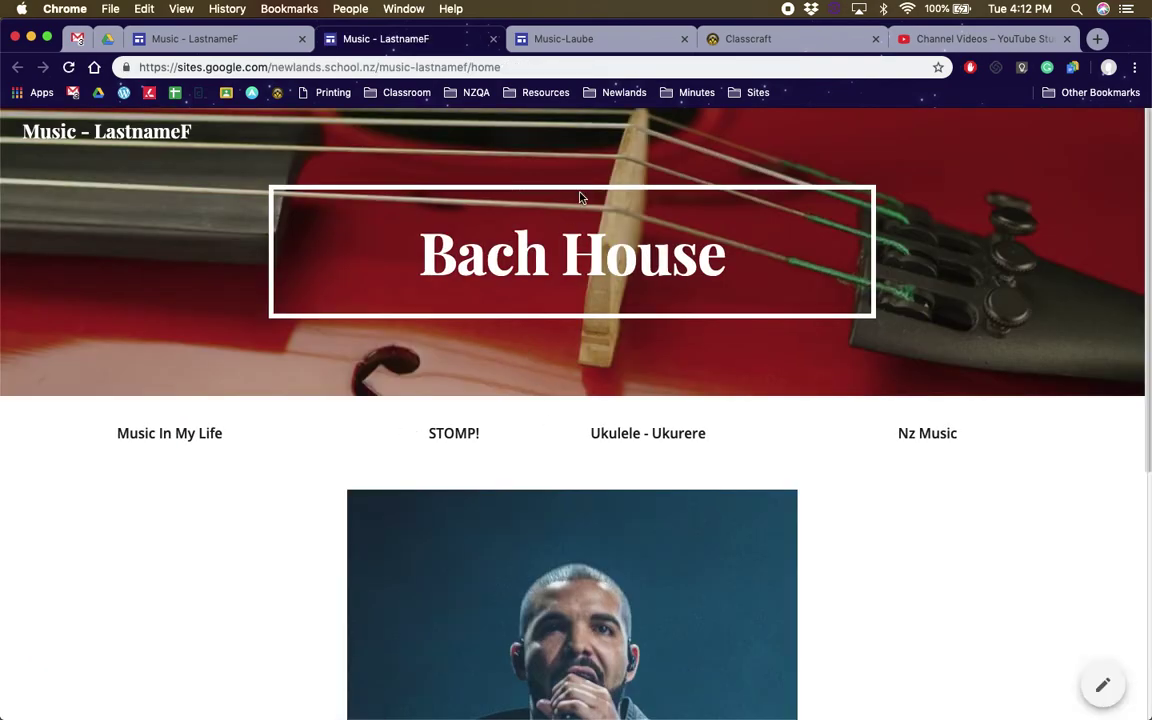
# Look over the published page and copy its full web address
pyautogui.click(537, 69)
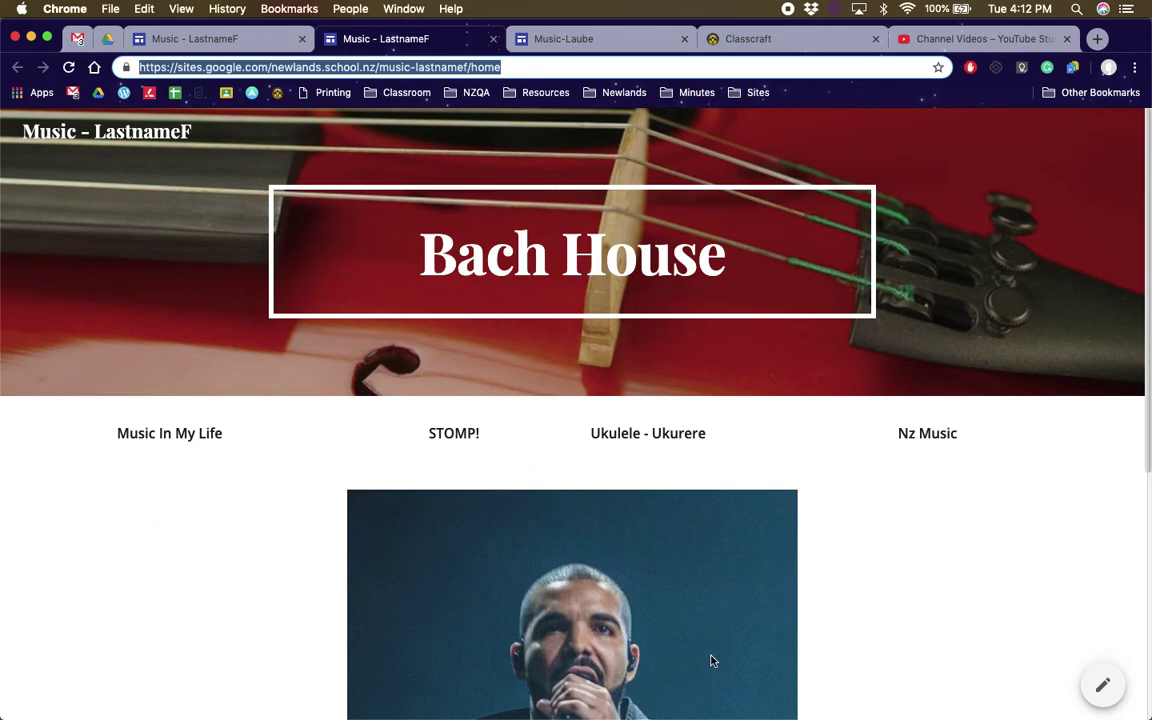
pyautogui.scroll(-3, 723, 643)
pyautogui.scroll(3, 723, 643)
pyautogui.click(557, 316)
pyautogui.click(558, 67)
pyautogui.rightClick(413, 67)
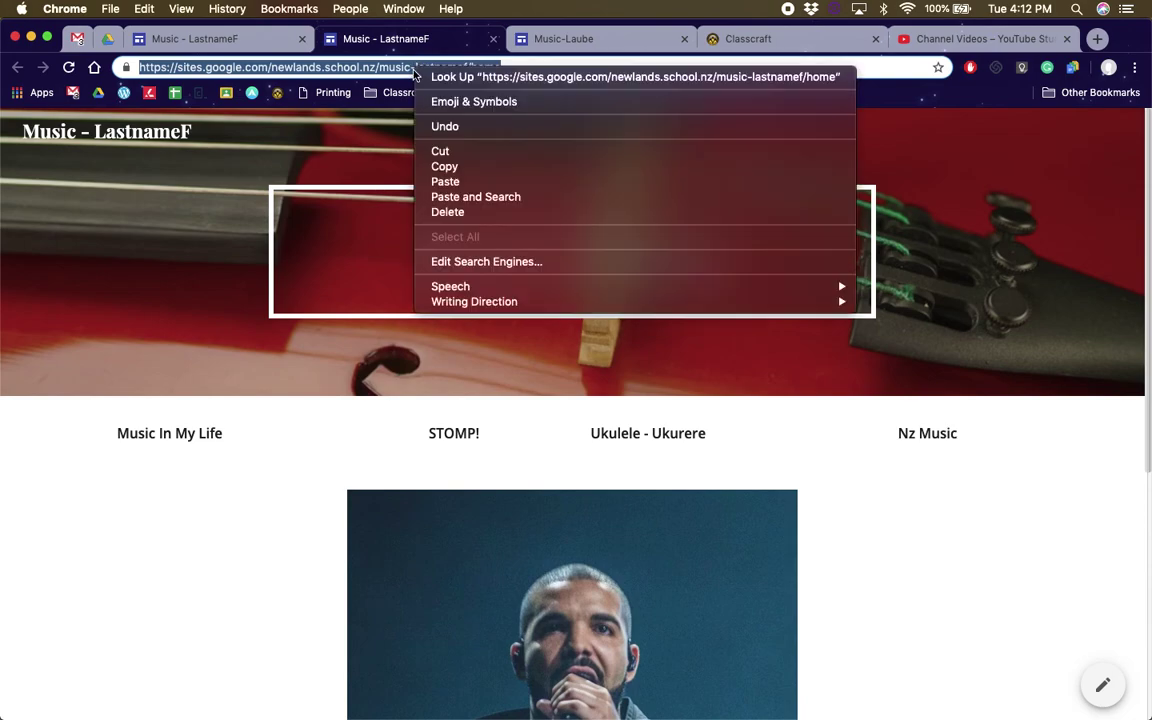
pyautogui.click(440, 166)
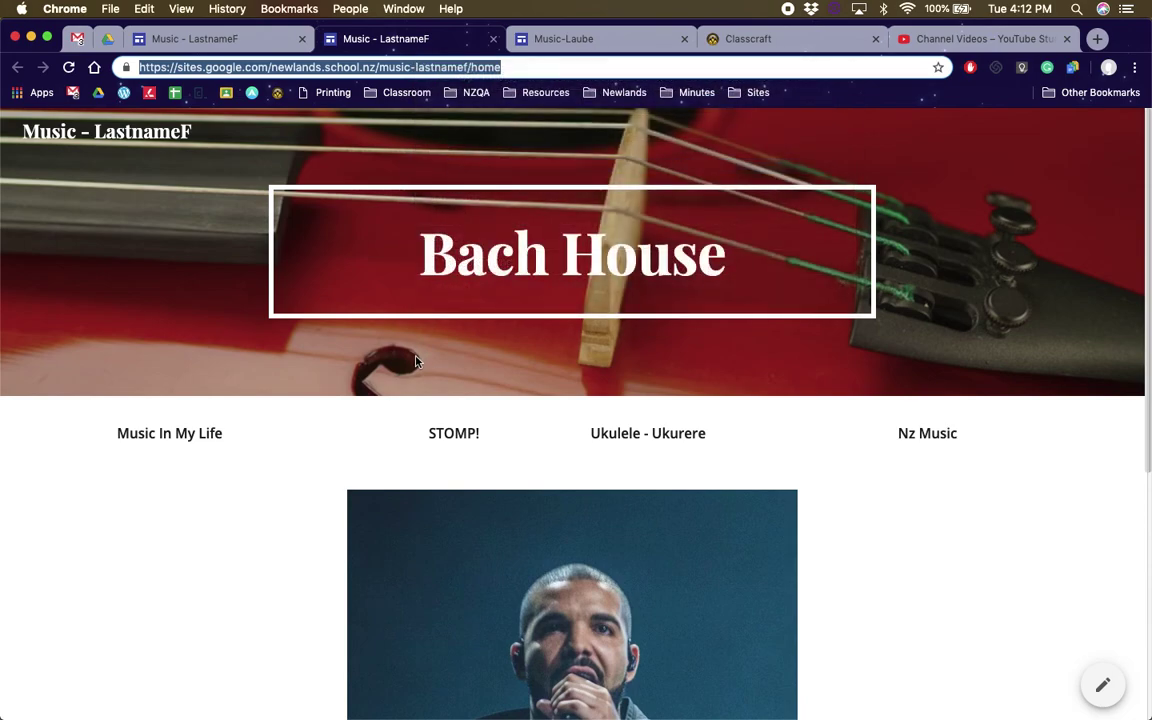